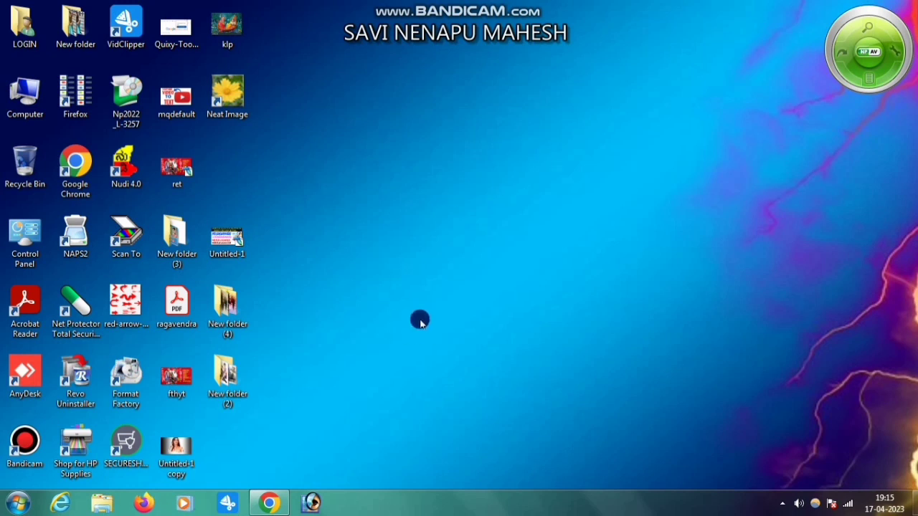
right_click(450, 167)
left_click(466, 205)
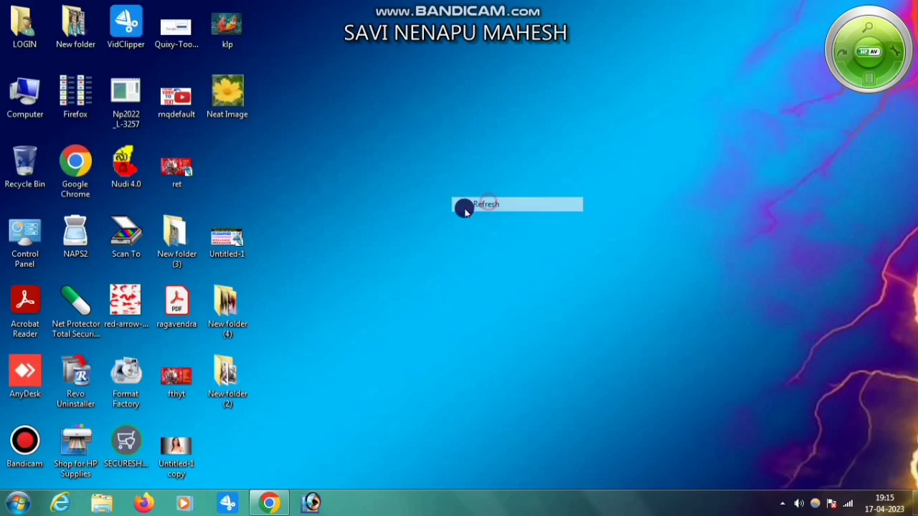
- Preview the dfgd.psd double-exposure image from New folder (4), and close both the viewer and the folder
double_click(236, 310)
double_click(615, 310)
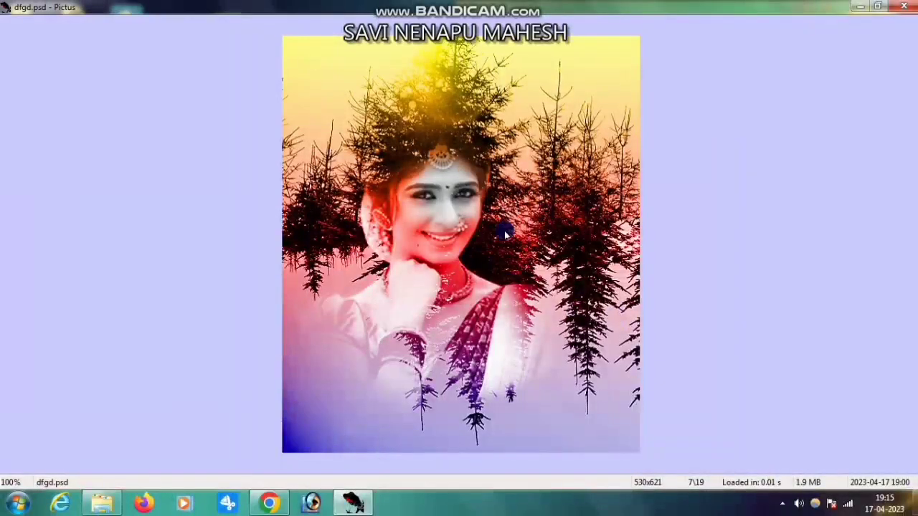
left_click(905, 6)
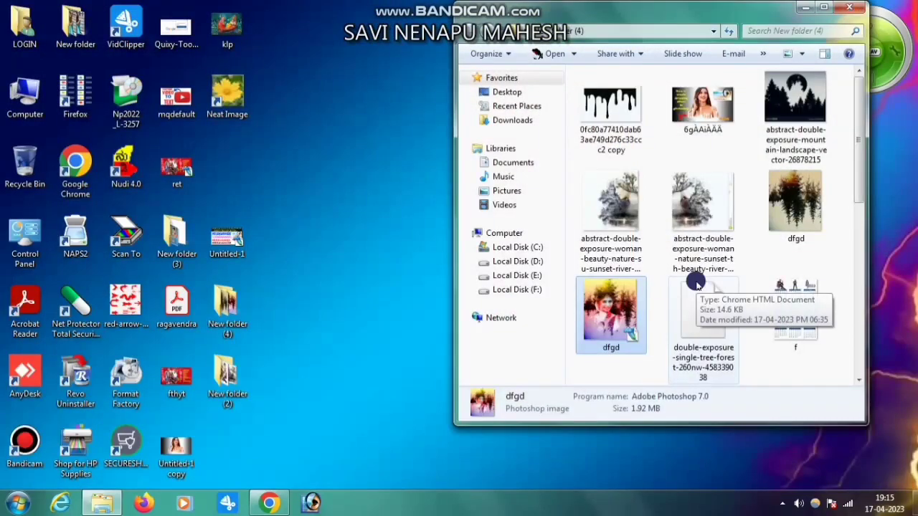
left_click(853, 7)
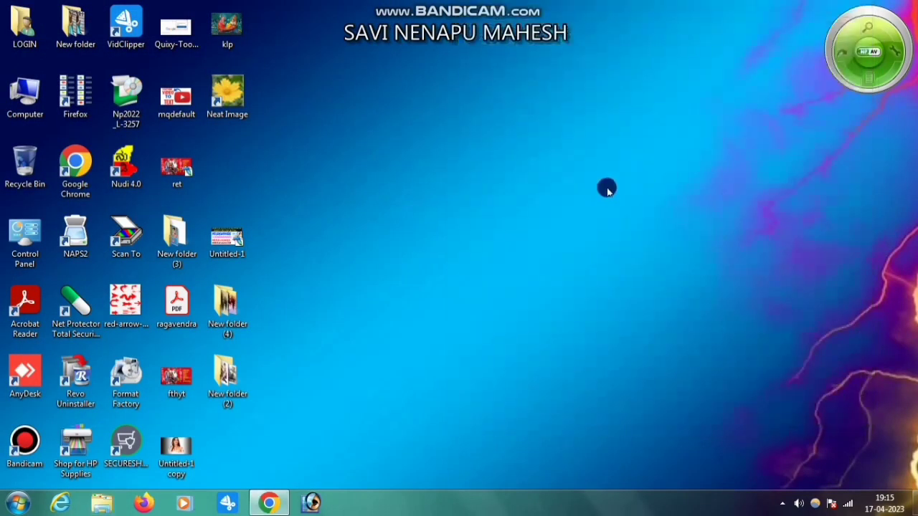
right_click(542, 158)
left_click(576, 197)
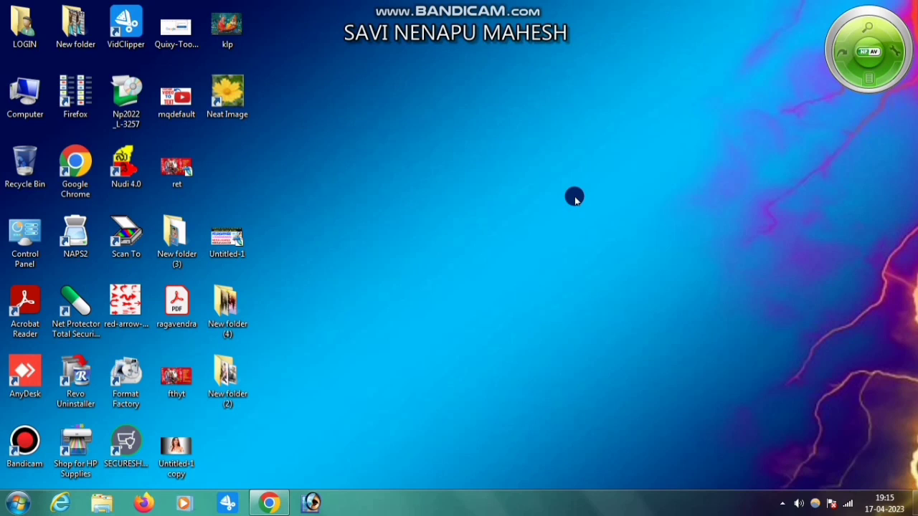
right_click(466, 190)
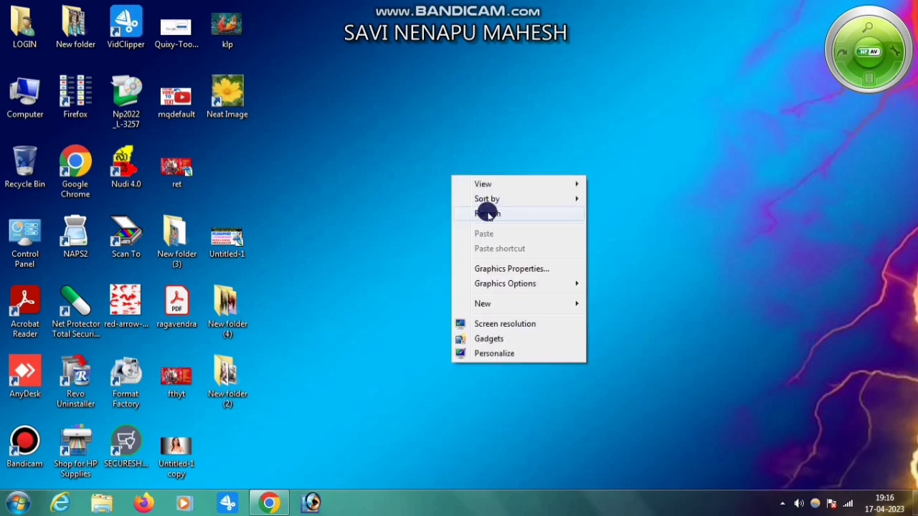
left_click(488, 213)
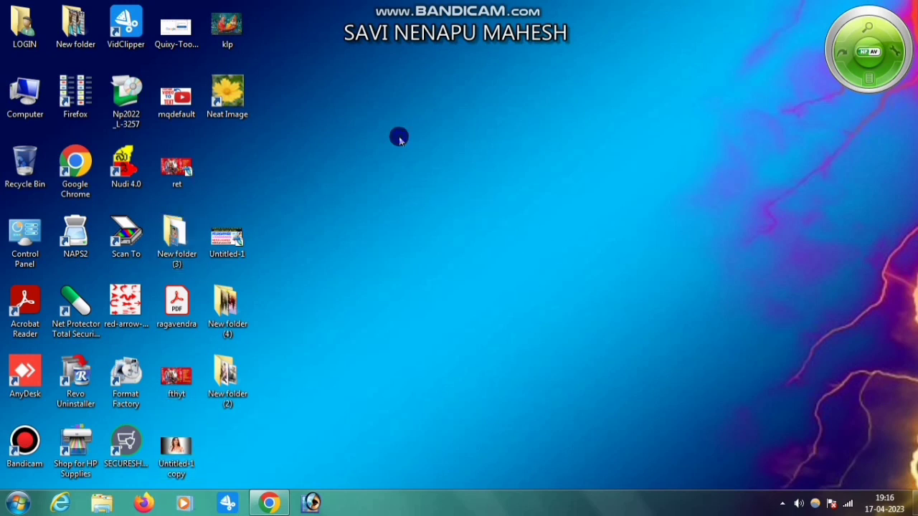
right_click(399, 138)
left_click(435, 177)
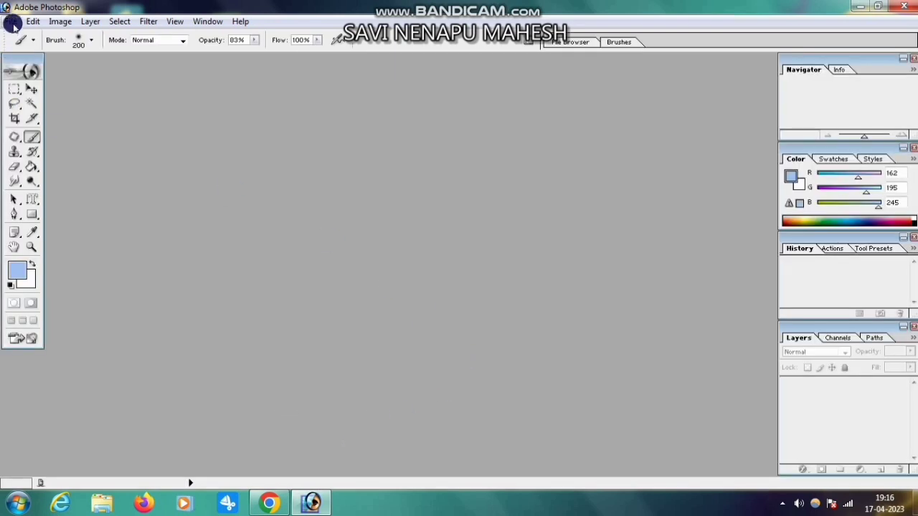
- Create a white 1024 x 768 pixel RGB document at 72 pixels/inch and maximize its window
left_click(12, 22)
left_click(31, 37)
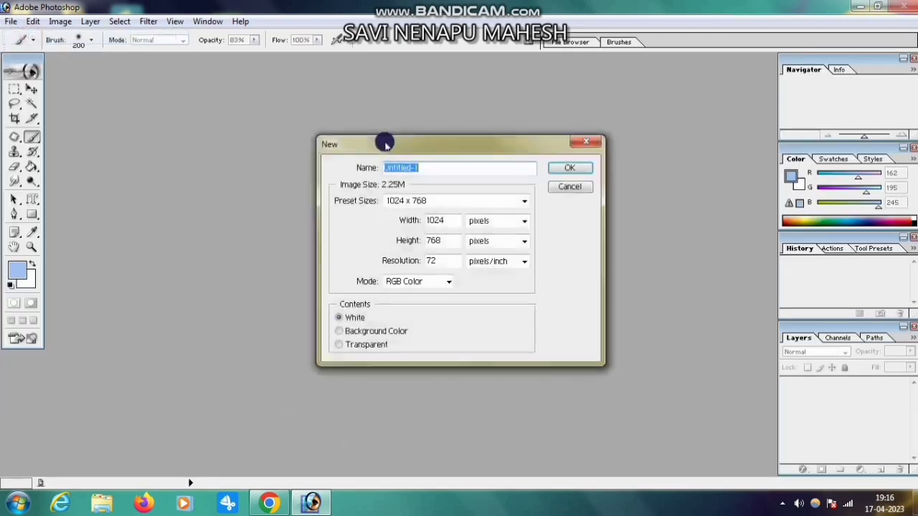
key("BackSpace")
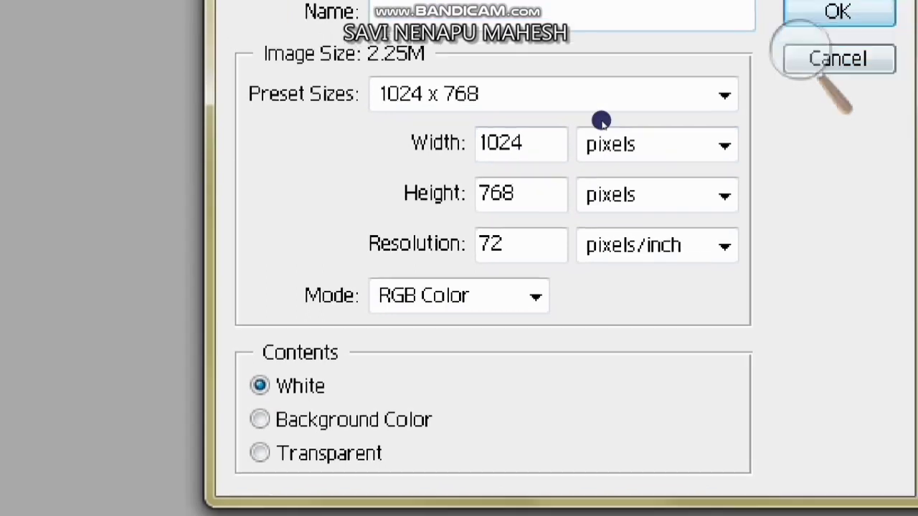
key("Return")
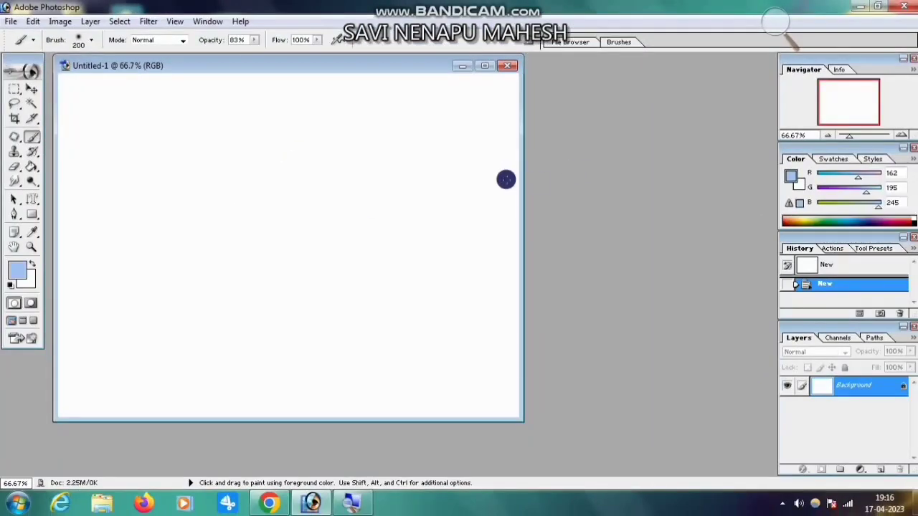
left_click_drag(425, 62, 523, 86)
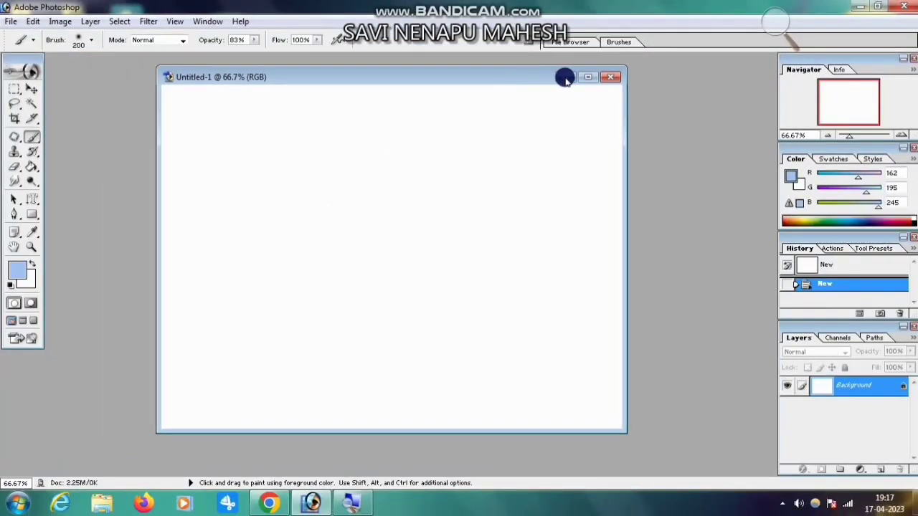
left_click(582, 89)
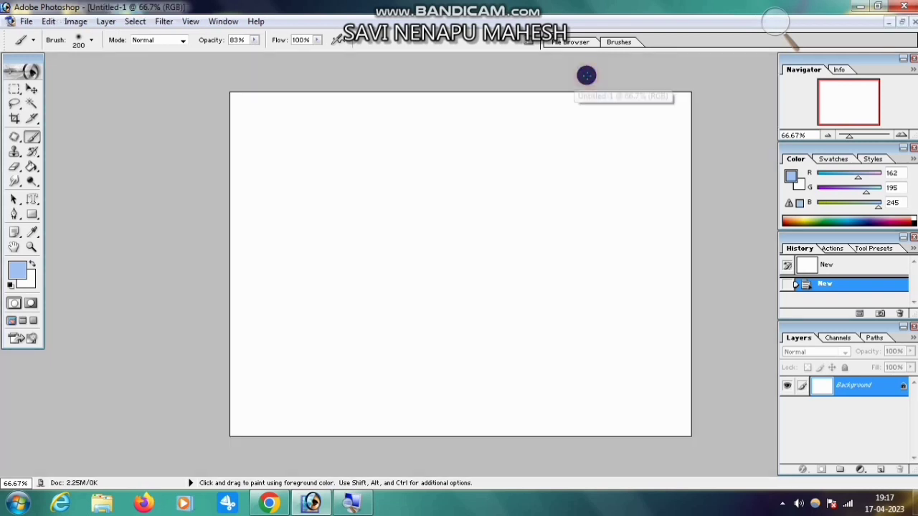
- Open the tree picture dfgd.jpg from New folder (4) on the desktop in Photoshop
left_click(859, 6)
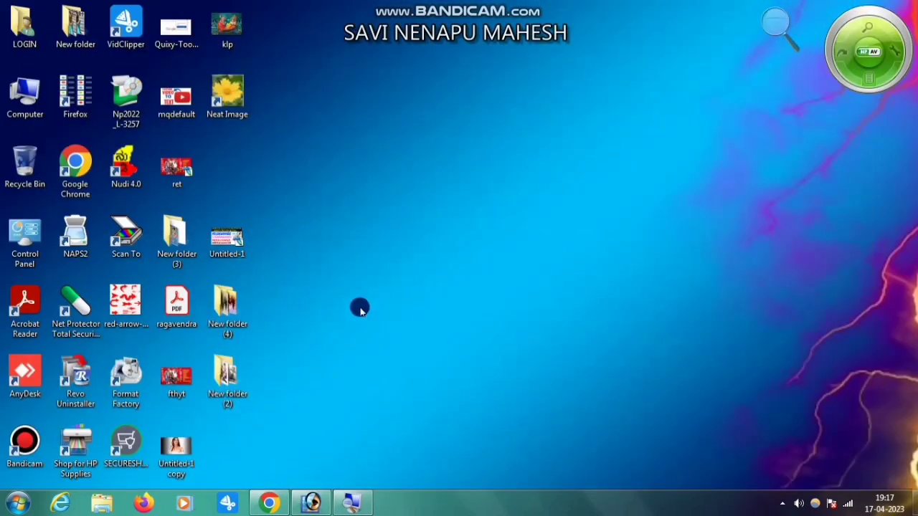
double_click(226, 307)
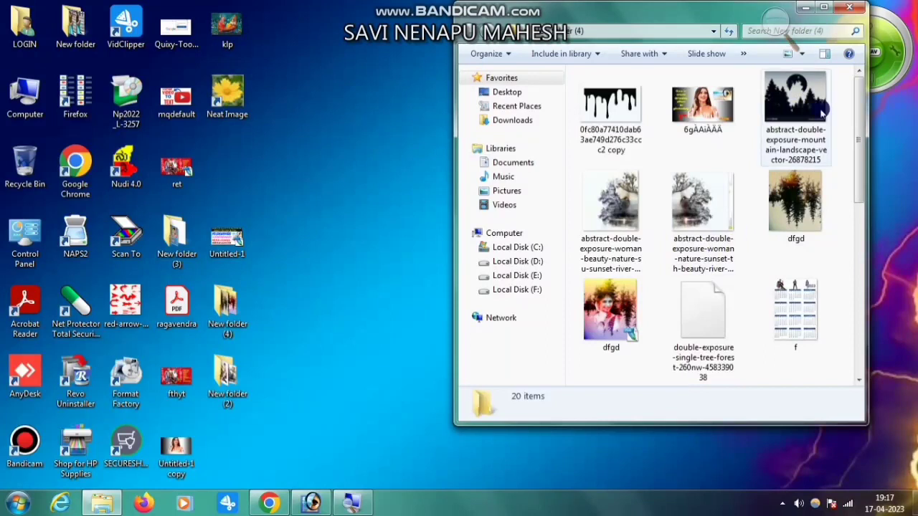
left_click(796, 215)
left_click_drag(796, 216, 390, 225)
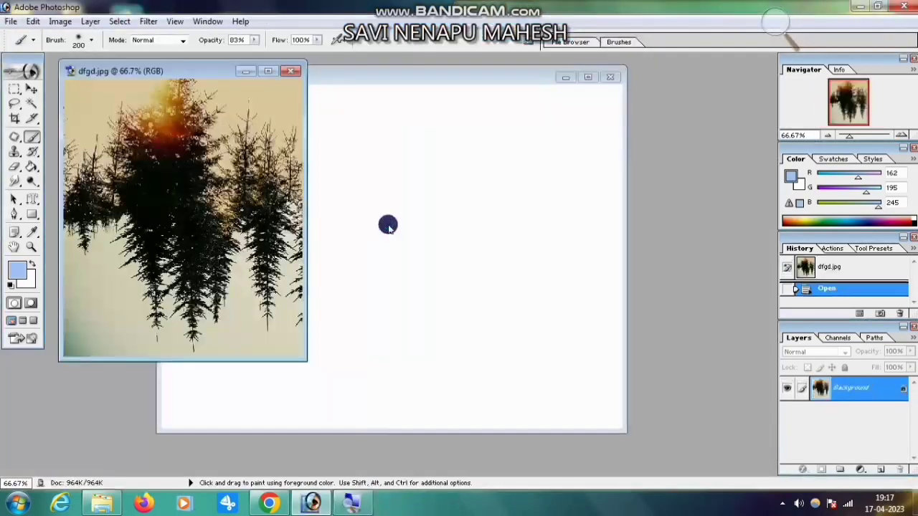
- Try to transfer the tree picture onto the blank document with the Move tool
left_click(29, 92)
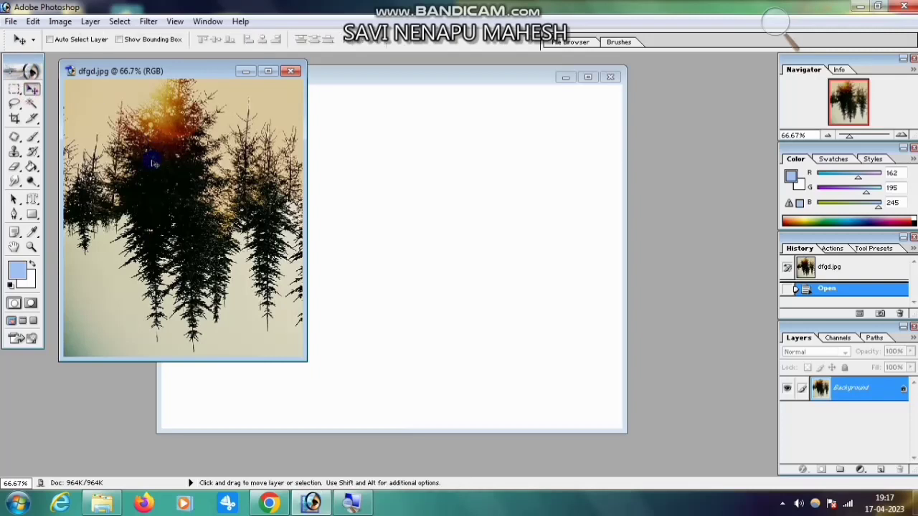
left_click_drag(183, 185, 426, 184)
left_click(119, 182)
mouse_move(206, 192)
left_mouse_down()
mouse_move(395, 209)
mouse_move(278, 226)
left_mouse_up()
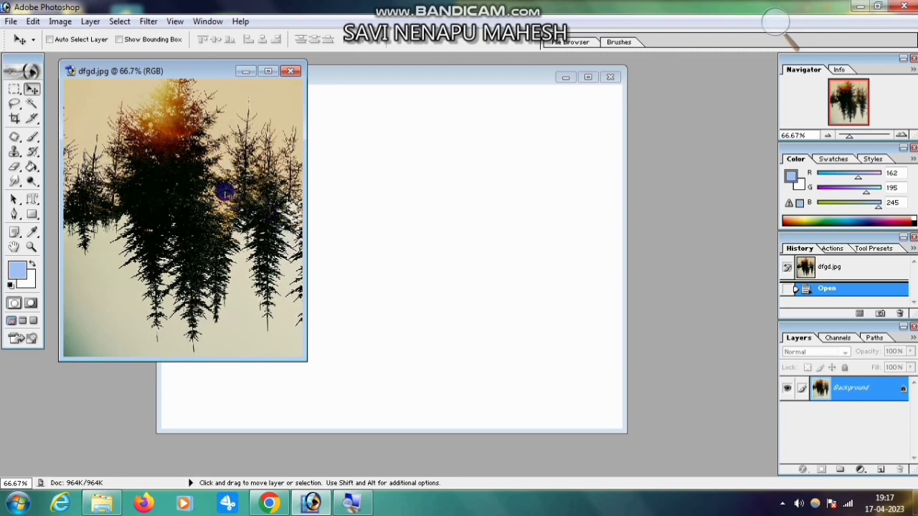
- Copy the entire tree picture and paste it into the blank Untitled-1 document
key("ctrl+a")
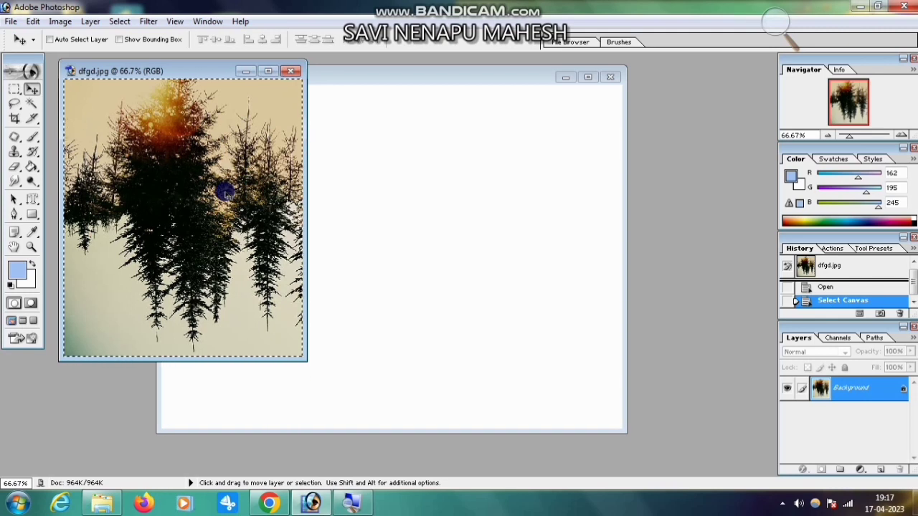
key("ctrl+c")
key("ctrl+v")
left_click(397, 214)
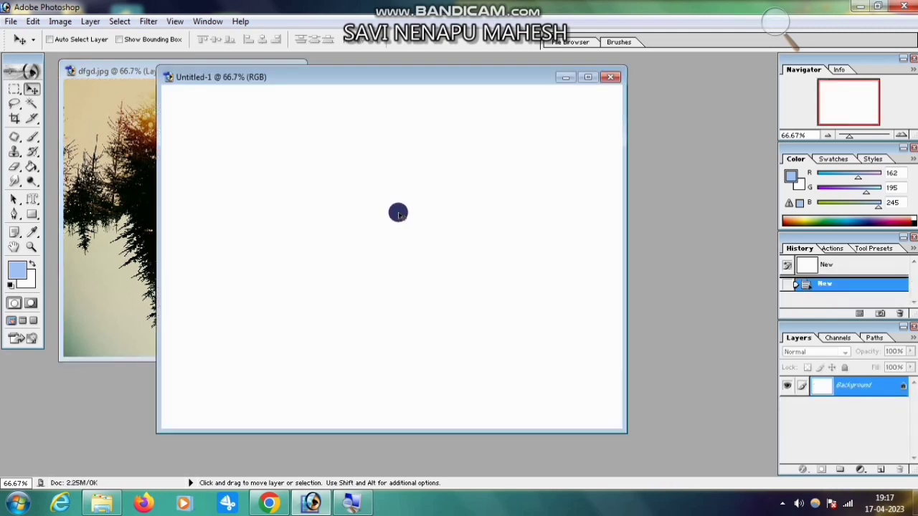
key("ctrl+v")
- Align the pasted tree layer with the canvas's upper-left corner and scale it to 193.2% width and 123.7% height, filling the canvas
left_click(576, 78)
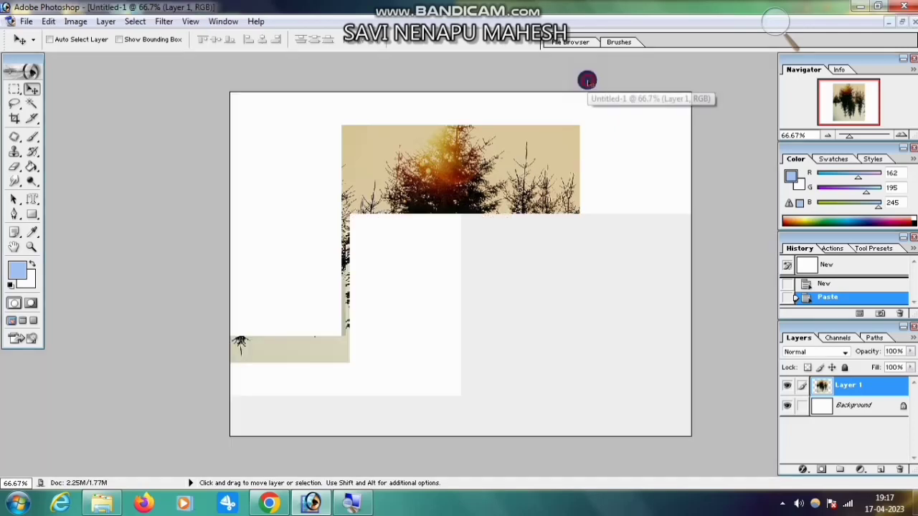
left_click_drag(489, 226, 373, 190)
key("ctrl+t")
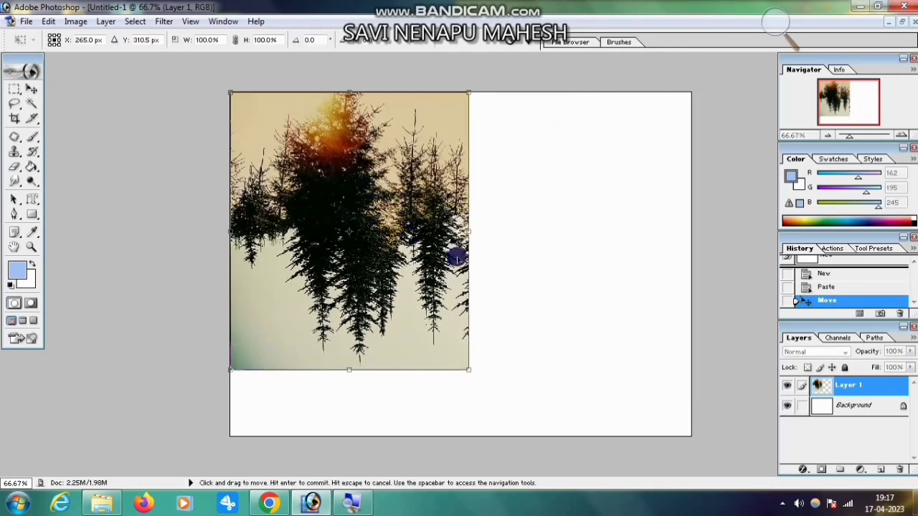
left_click_drag(469, 370, 522, 435)
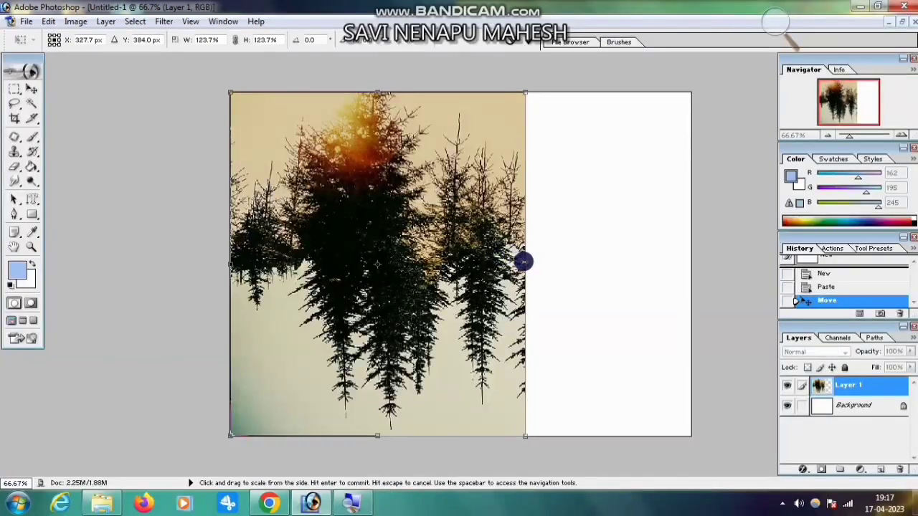
left_click_drag(525, 263, 692, 267)
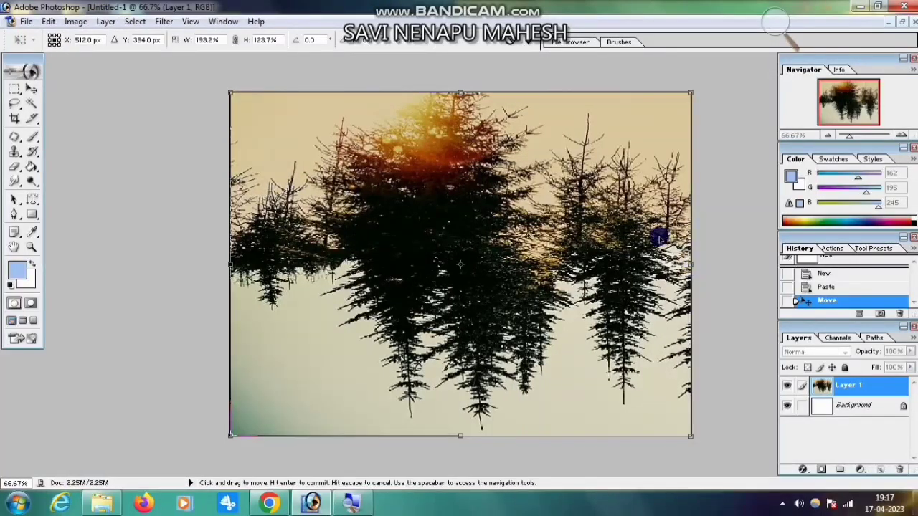
key("Return")
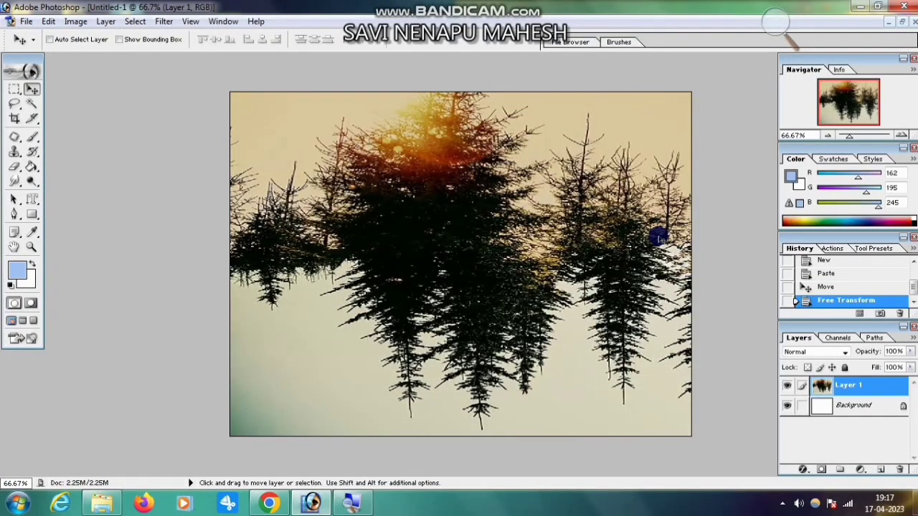
- Close the dfgd.jpg source picture without saving its changes
left_click(905, 25)
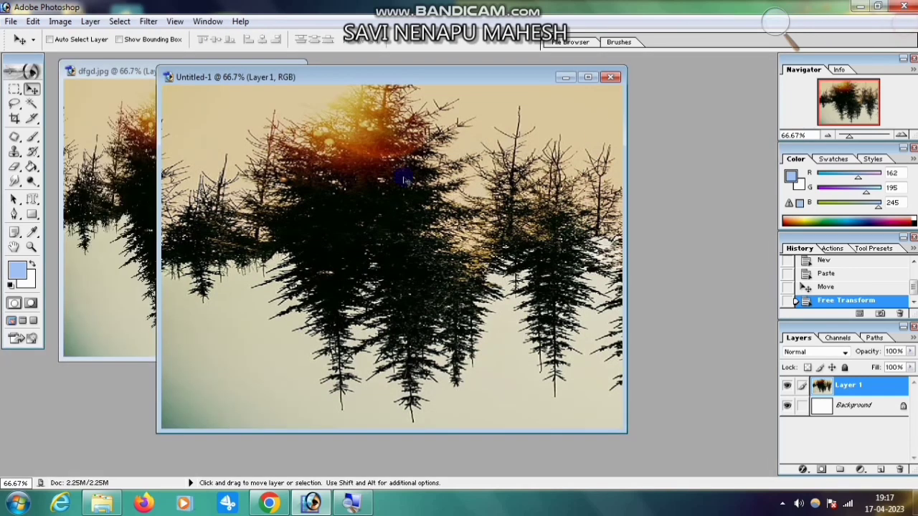
left_click(111, 187)
left_click(290, 71)
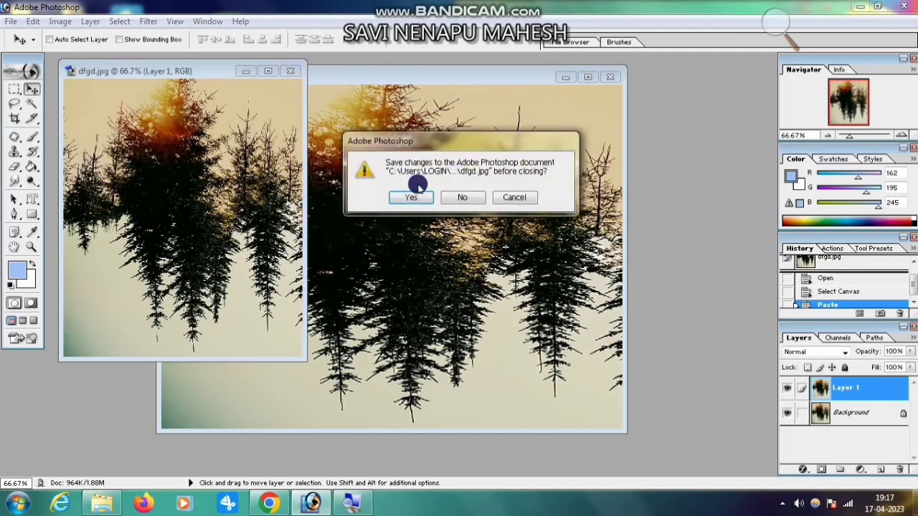
left_click(453, 197)
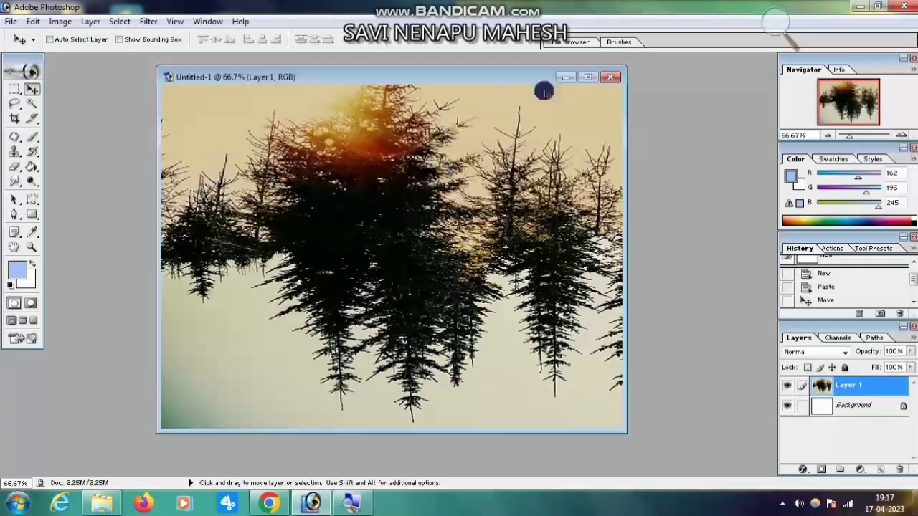
- Close New folder (4) and open rtgd.psd from New folder (2) on the desktop in Photoshop
left_click(863, 6)
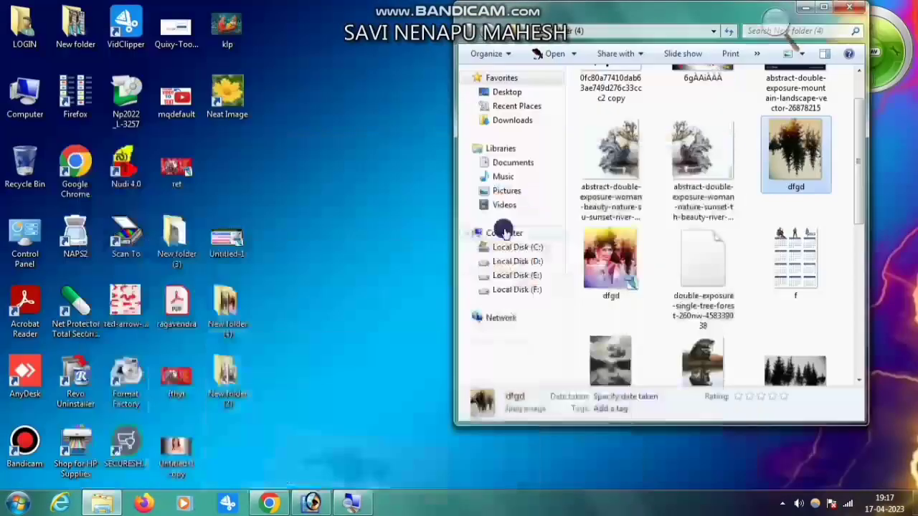
left_click(824, 7)
left_click(473, 347)
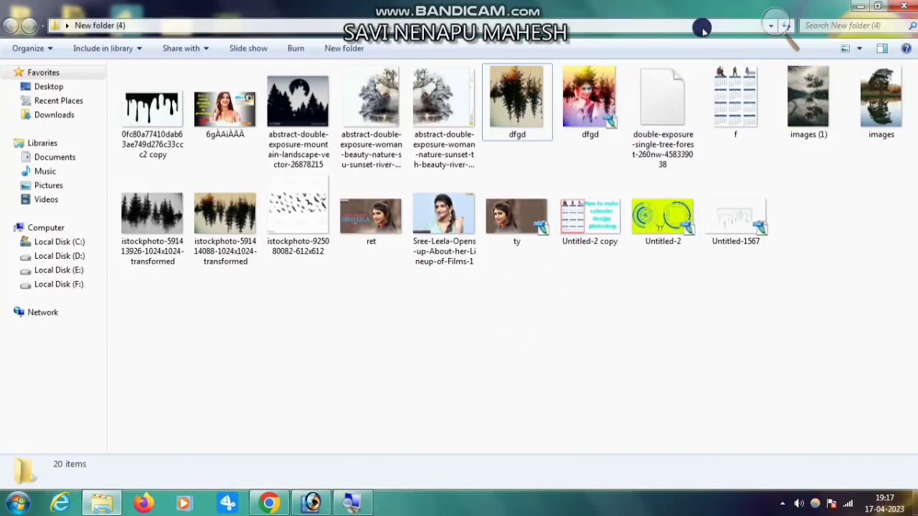
left_click(905, 8)
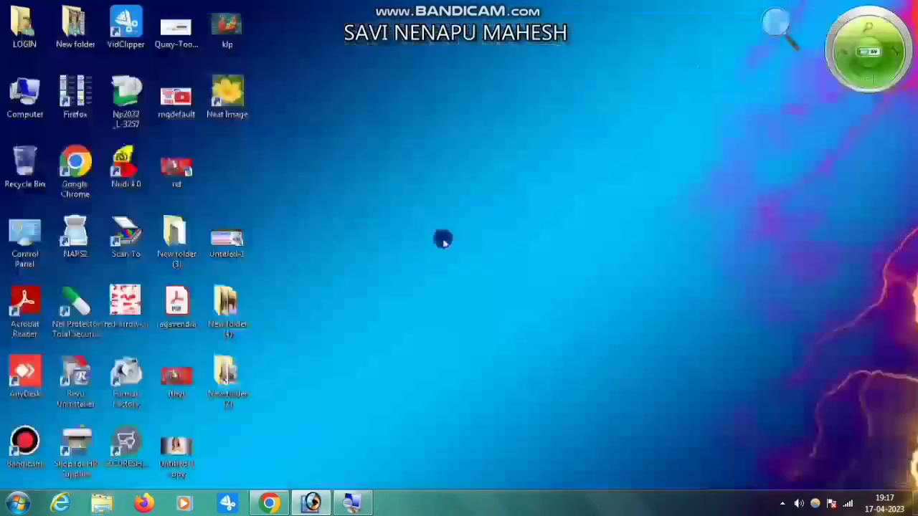
double_click(229, 380)
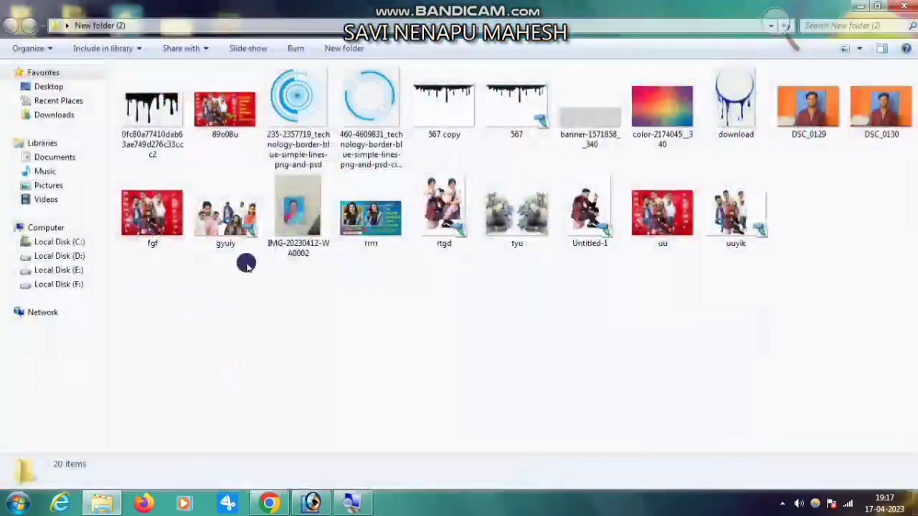
left_click_drag(422, 234, 314, 273)
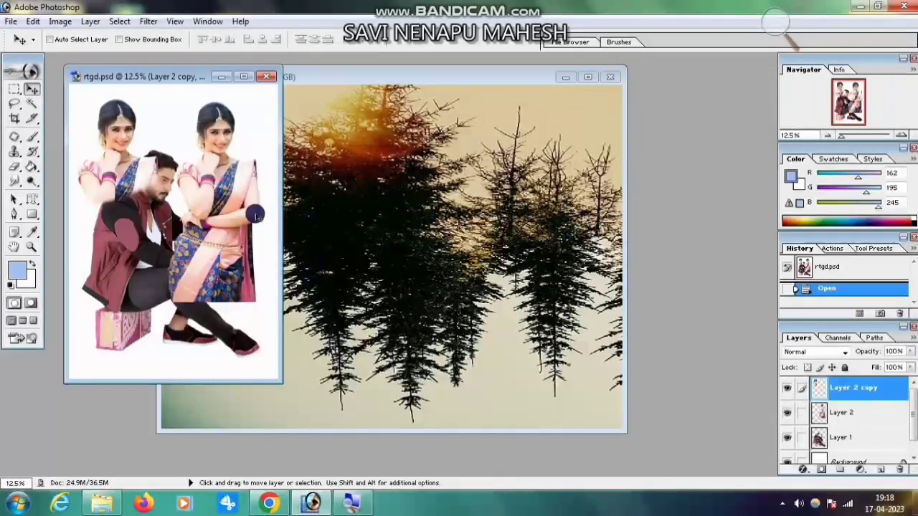
- Copy the woman layer from rtgd.psd onto the tree composition and maximize the Untitled-1 window
left_click_drag(221, 205, 389, 194)
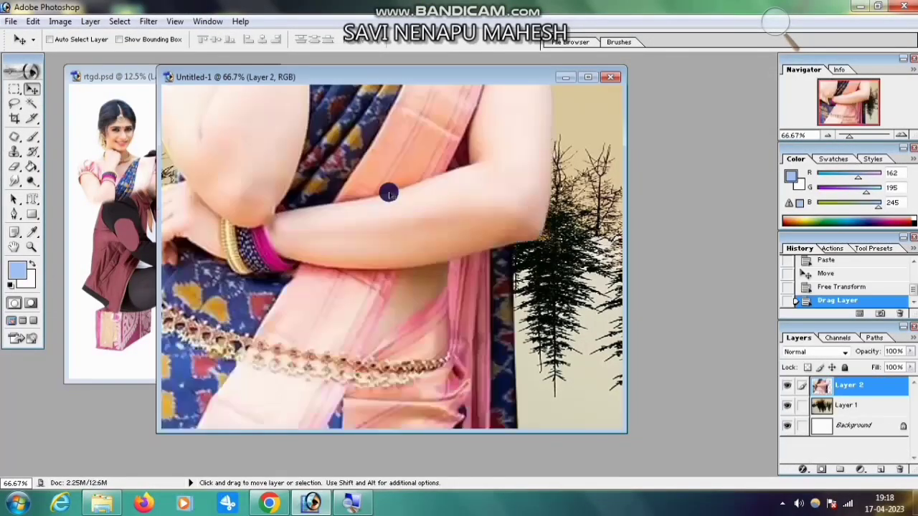
left_click(587, 76)
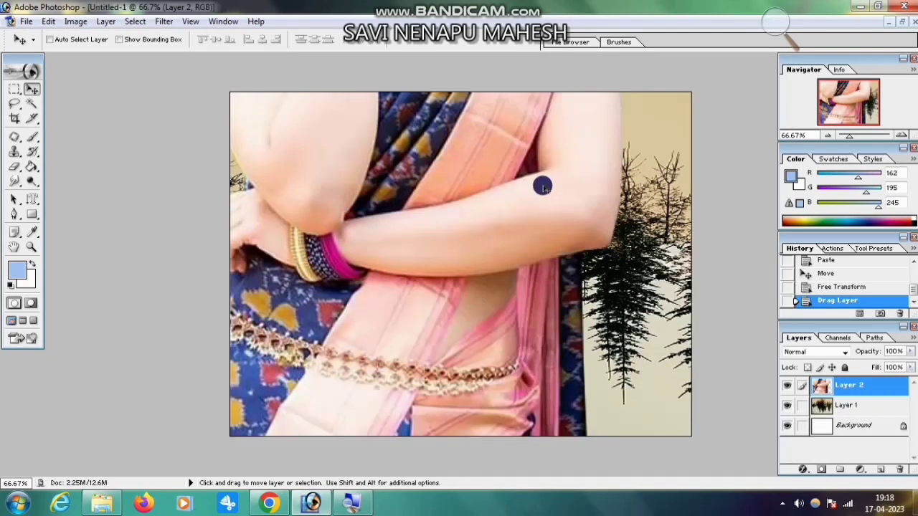
- Scale the woman layer down proportionally with Free Transform and place her full figure over the middle of the trees
key("ctrl+t")
left_click_drag(493, 159, 518, 266)
left_click_drag(519, 133, 512, 317)
left_click_drag(526, 184, 521, 269)
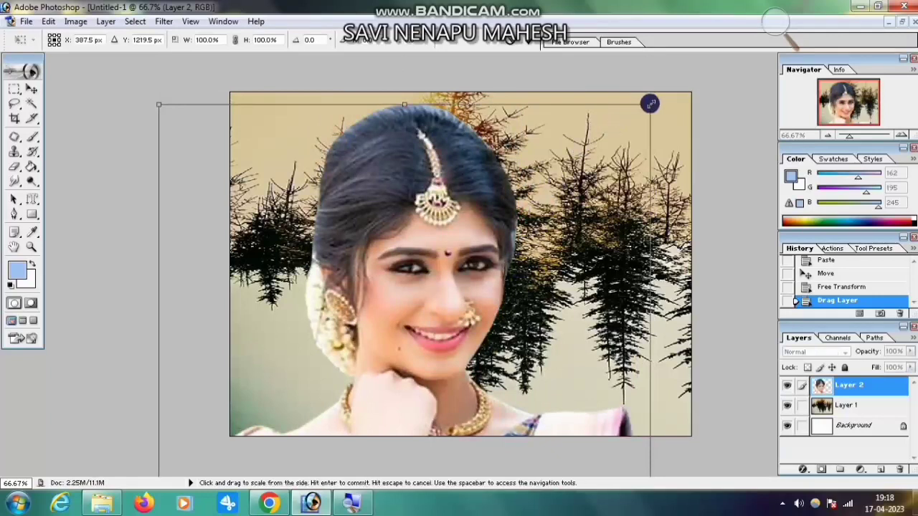
left_click_drag(651, 104, 478, 347)
left_click_drag(472, 396, 503, 297)
left_click_drag(449, 376, 468, 197)
key("Return")
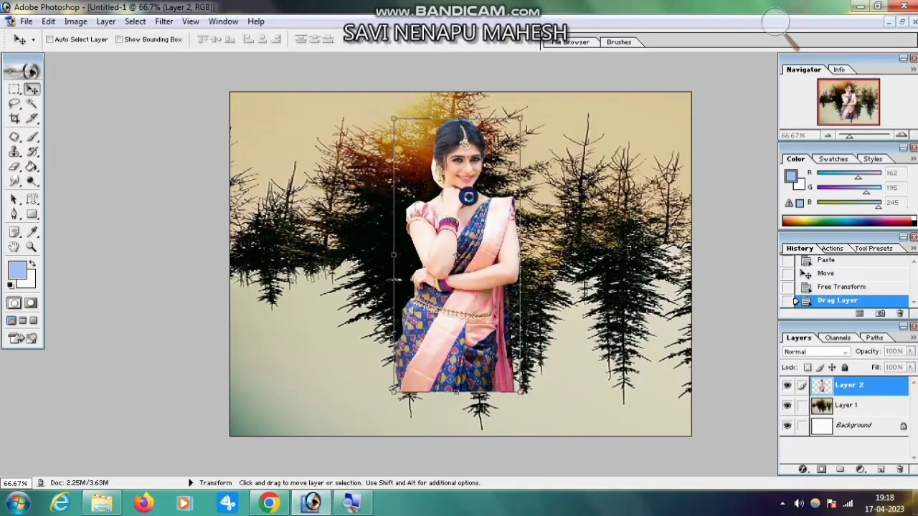
- Start a Pen path curving across the woman's chest from her bent arm's sleeve to the opposite shoulder
left_click(32, 248)
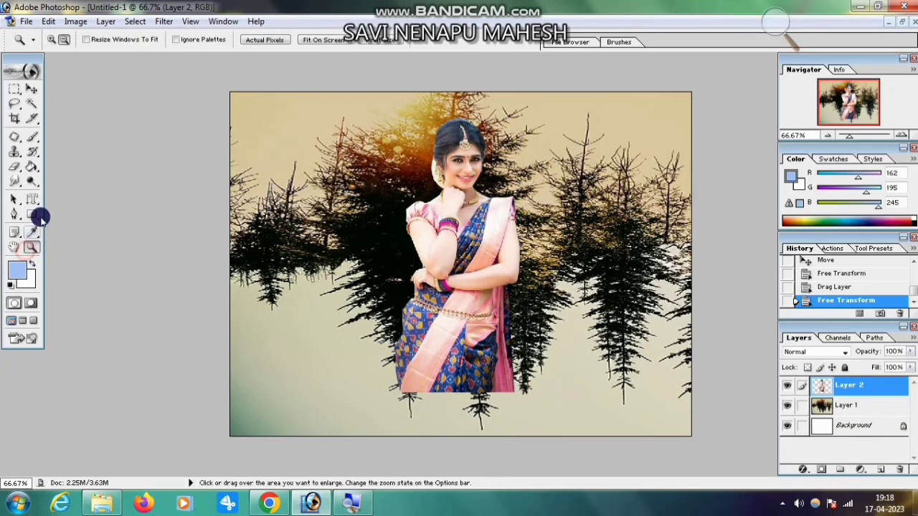
left_click(51, 41)
left_click(464, 226)
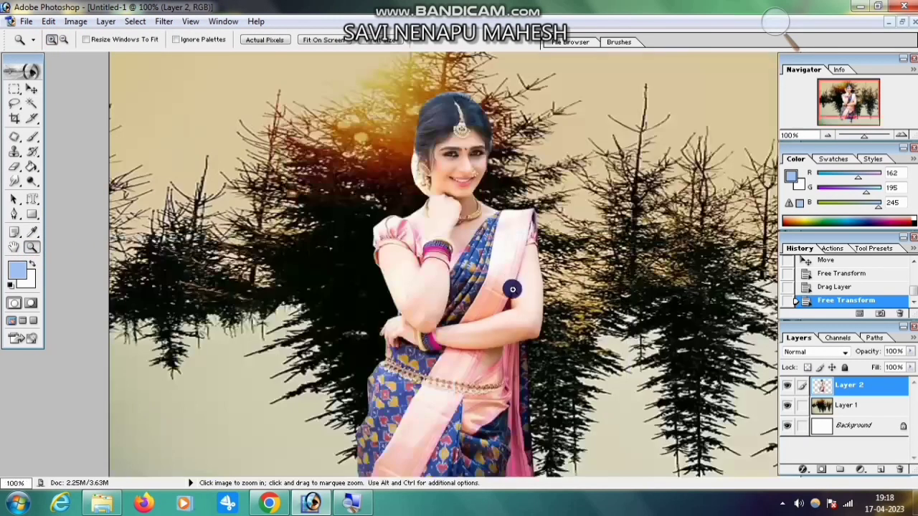
scroll(509, 291, "down", 3)
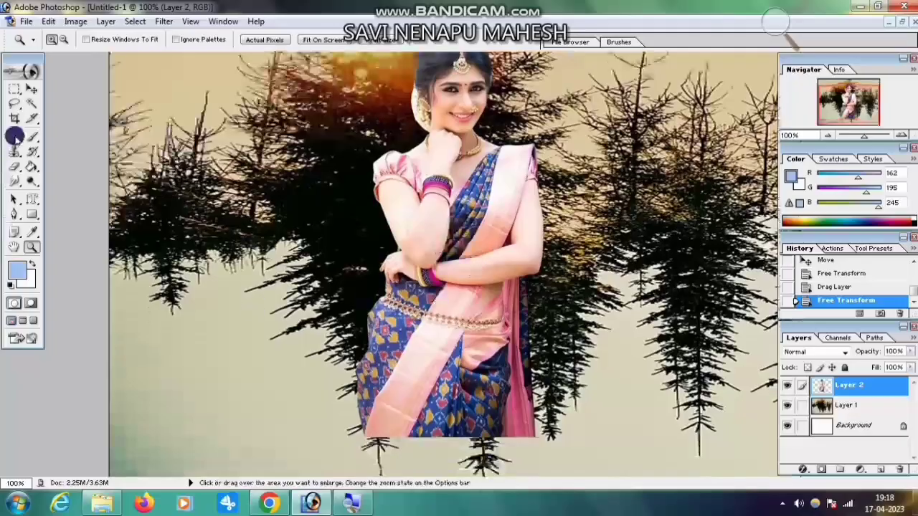
left_click(14, 216)
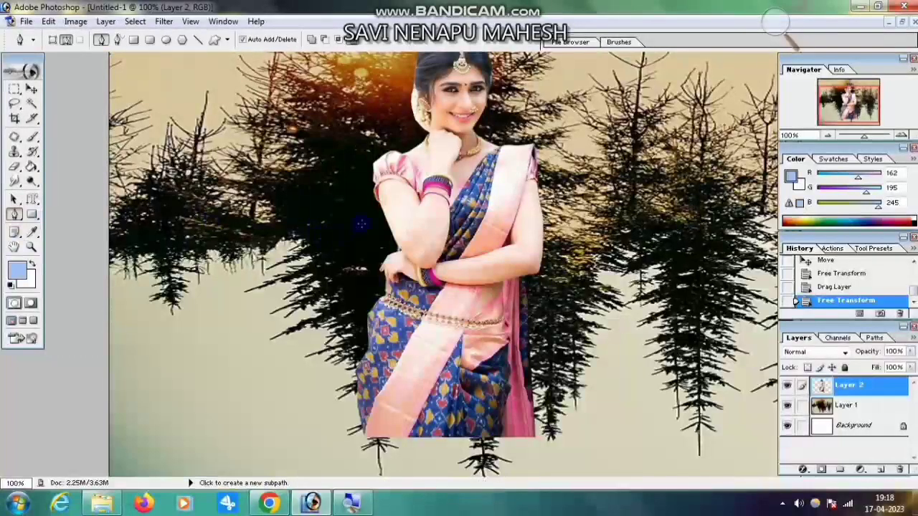
left_click(370, 188)
left_click(379, 203)
left_click(395, 222)
left_click(429, 233)
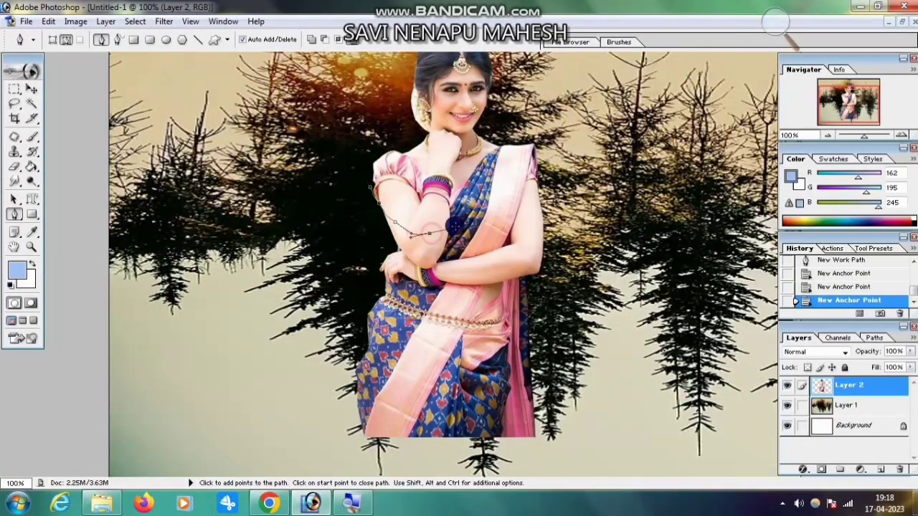
left_click(462, 223)
left_click_drag(485, 209, 499, 200)
left_click_drag(516, 188, 549, 169)
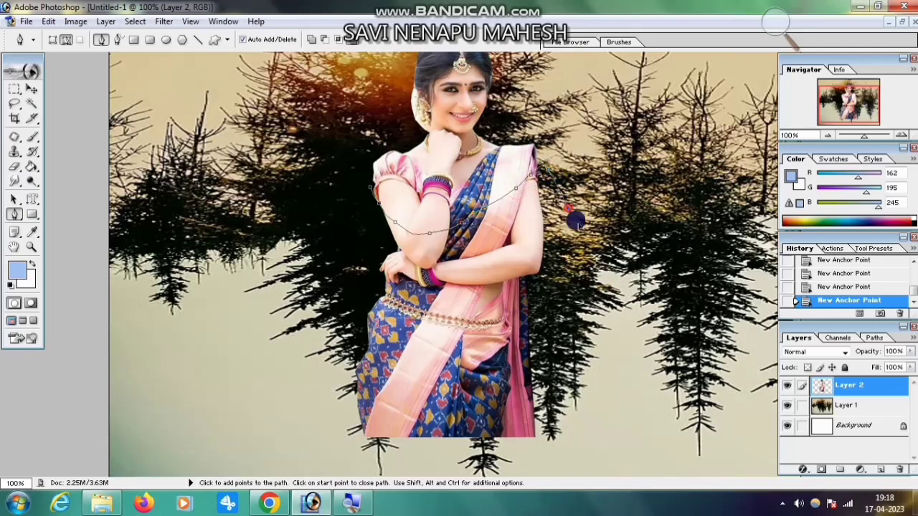
- Continue the path loosely around the woman's lower body, close it at its start point, and convert it to a selection
left_click_drag(576, 302, 575, 350)
left_click_drag(562, 437, 541, 455)
left_click_drag(472, 467, 436, 462)
left_click(365, 457)
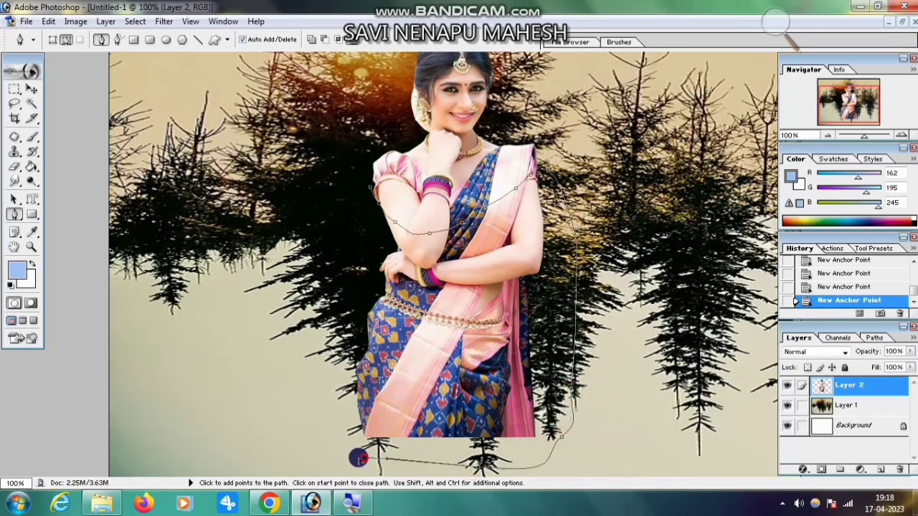
left_click(308, 425)
left_click_drag(325, 228, 334, 221)
left_click(355, 190)
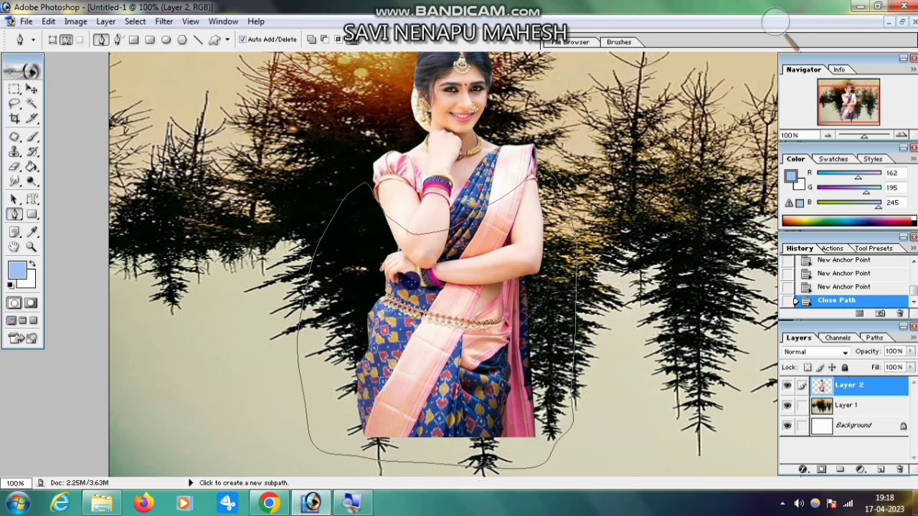
key("ctrl+Return")
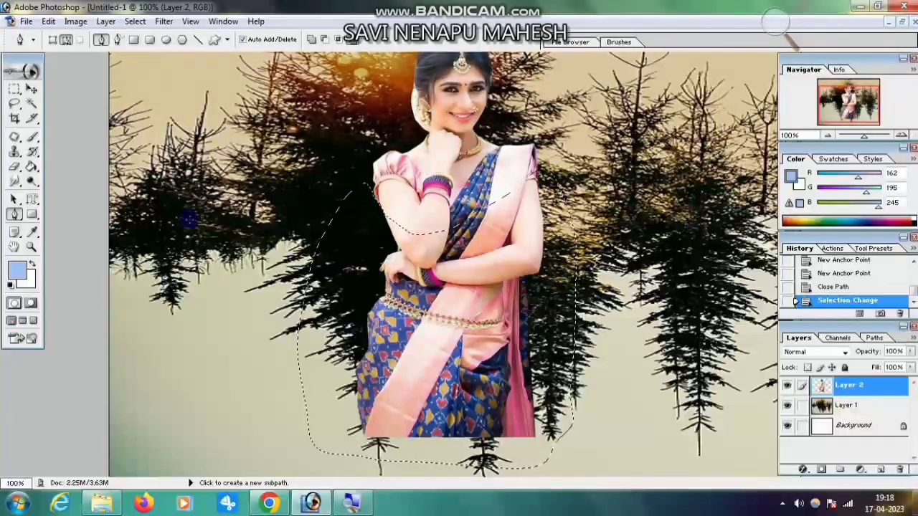
- Feather the selection by 18 pixels, then clear the woman's lower body from Layer 2 and deselect
left_click(32, 102)
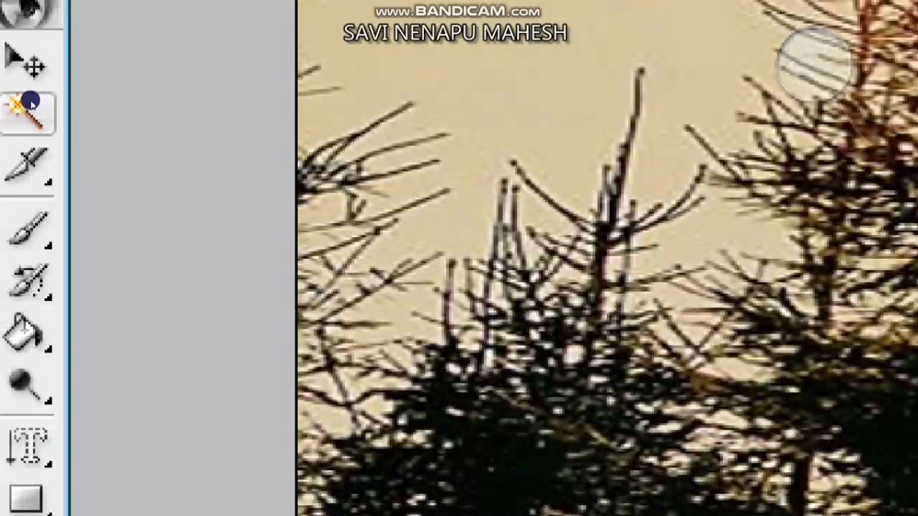
left_click(31, 102)
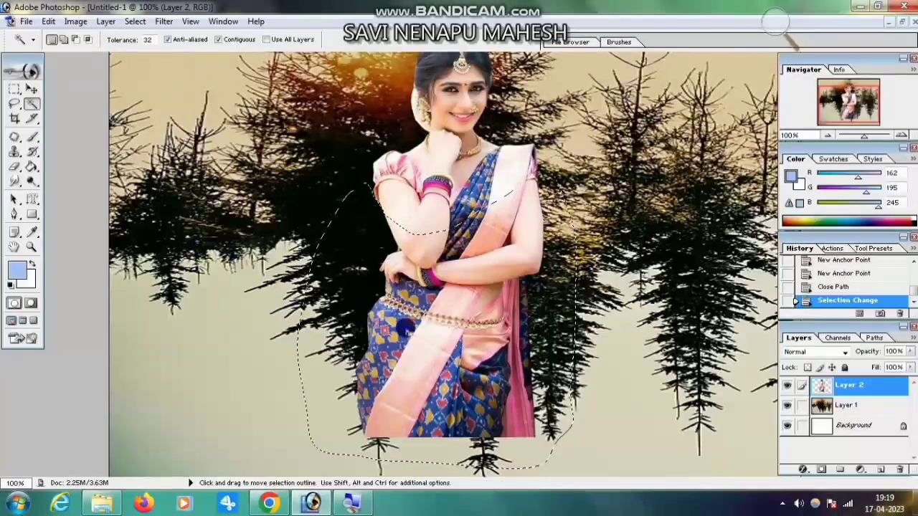
right_click(414, 320)
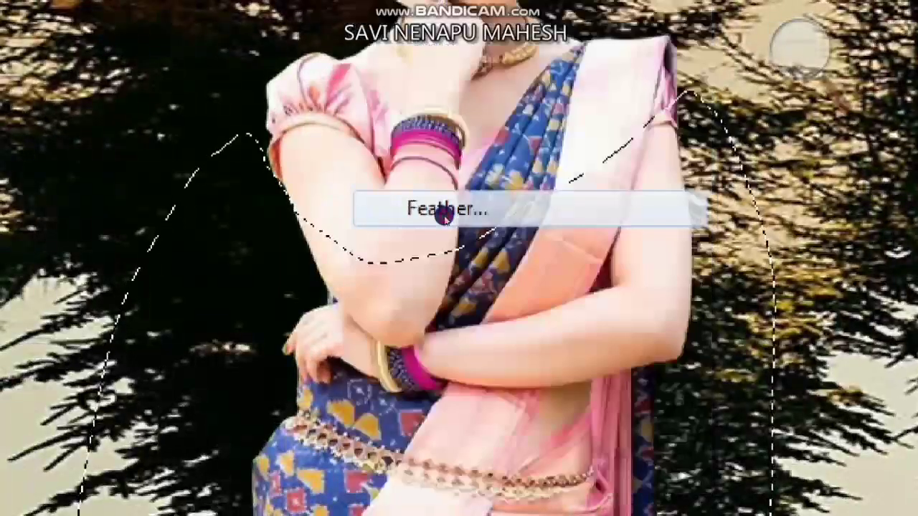
left_click(445, 210)
type("18")
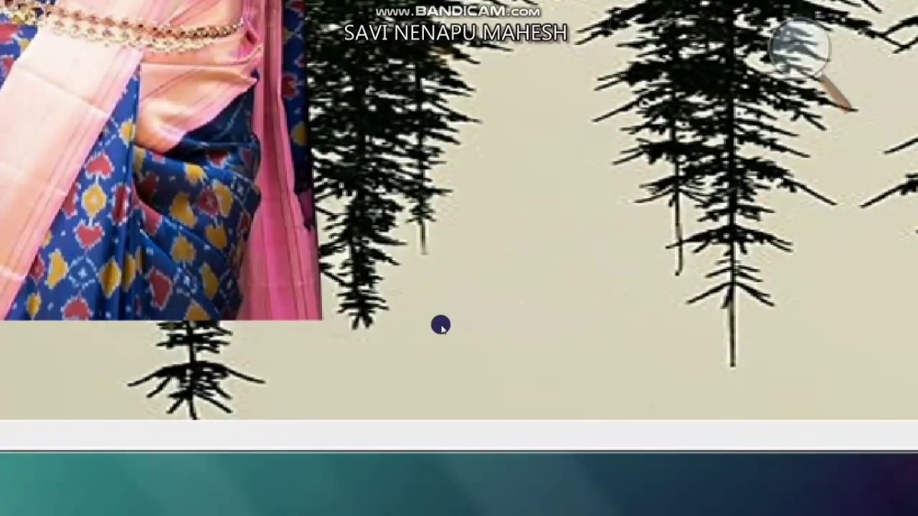
key("super+minus")
key("super+minus")
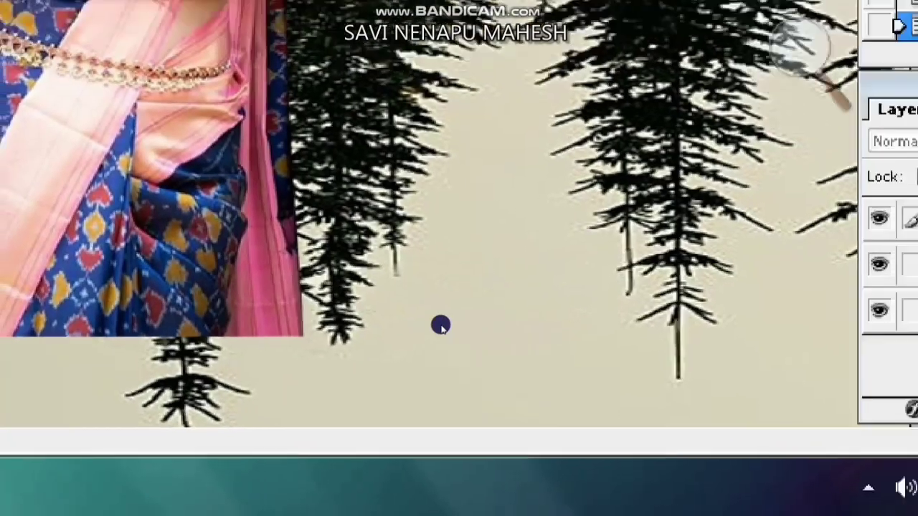
key("super")
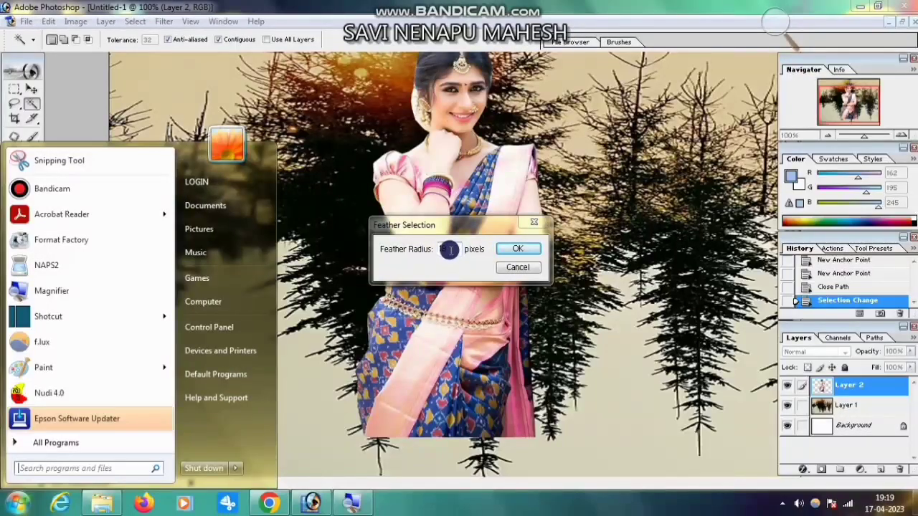
left_click_drag(451, 251, 416, 256)
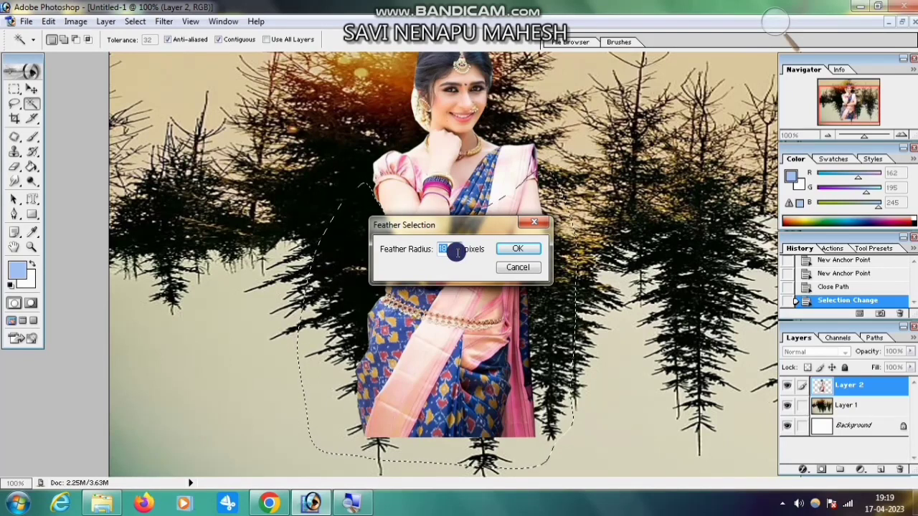
left_click(500, 252)
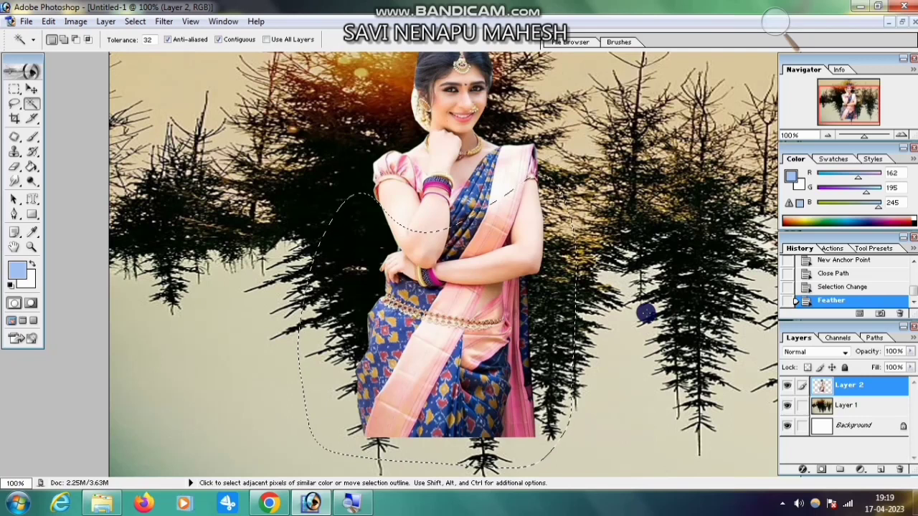
key("Delete")
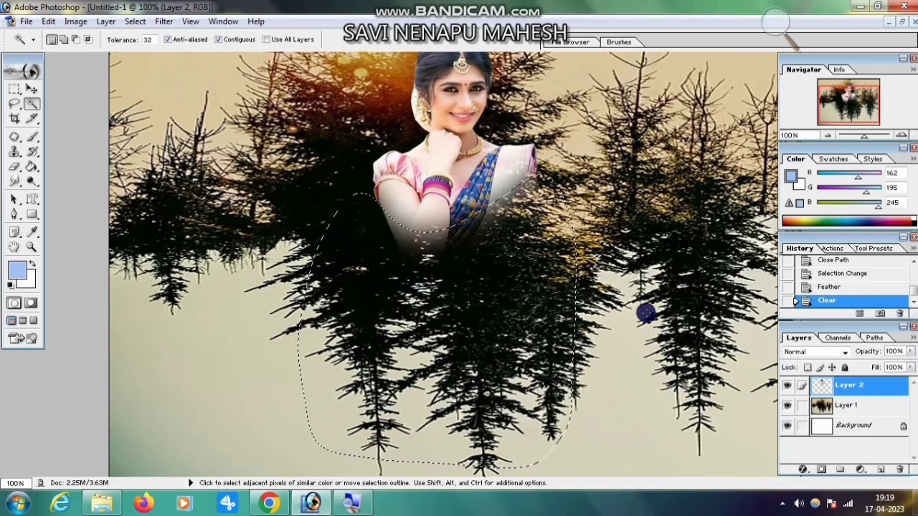
key("ctrl+d")
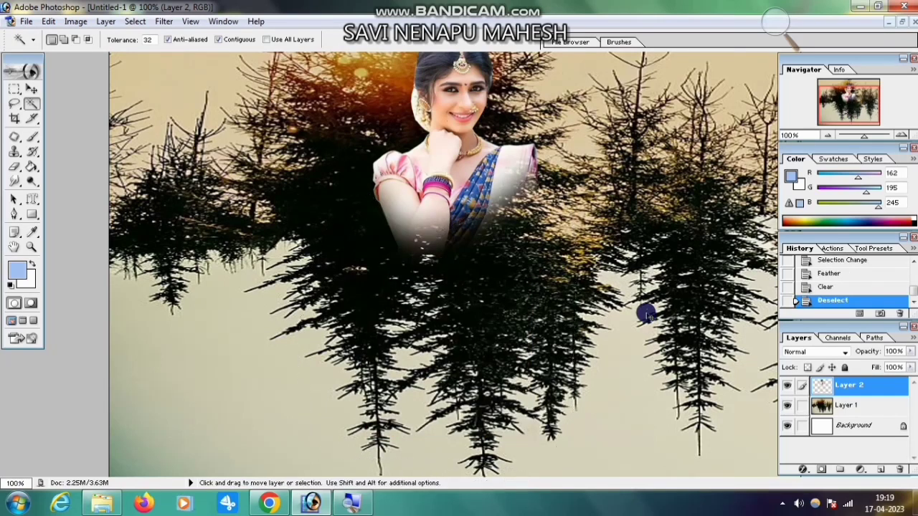
- Enlarge the faded woman layer proportionally to about 156.5% and position it over the central trees
left_click(31, 247)
left_click(646, 304, "alt")
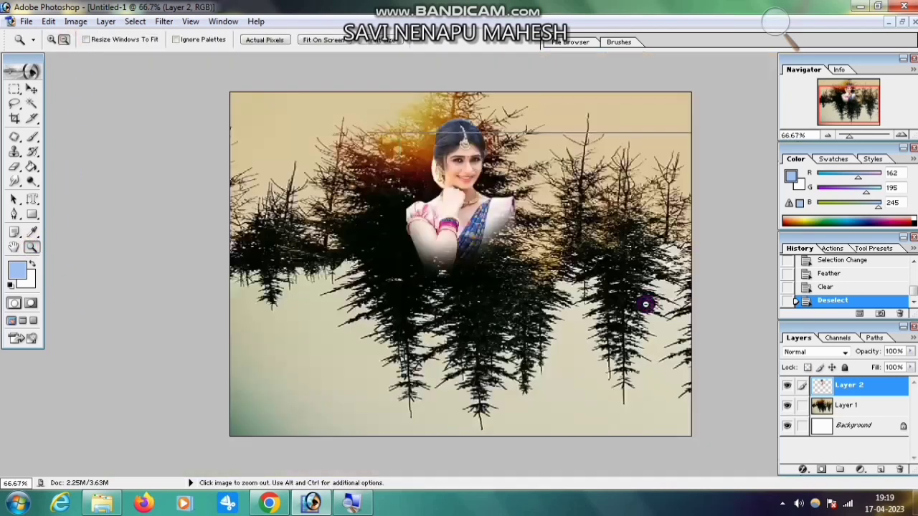
left_click(646, 304, "alt")
left_click(30, 89)
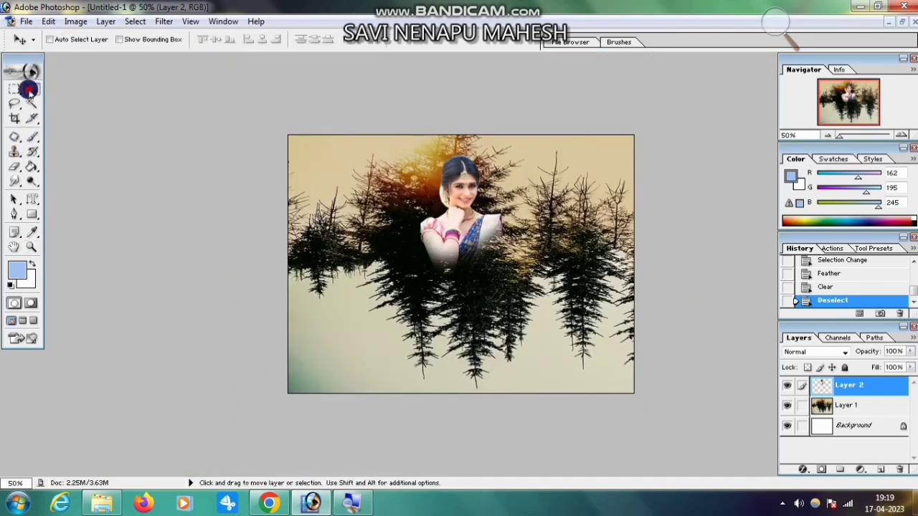
right_click(434, 229)
left_click(450, 233)
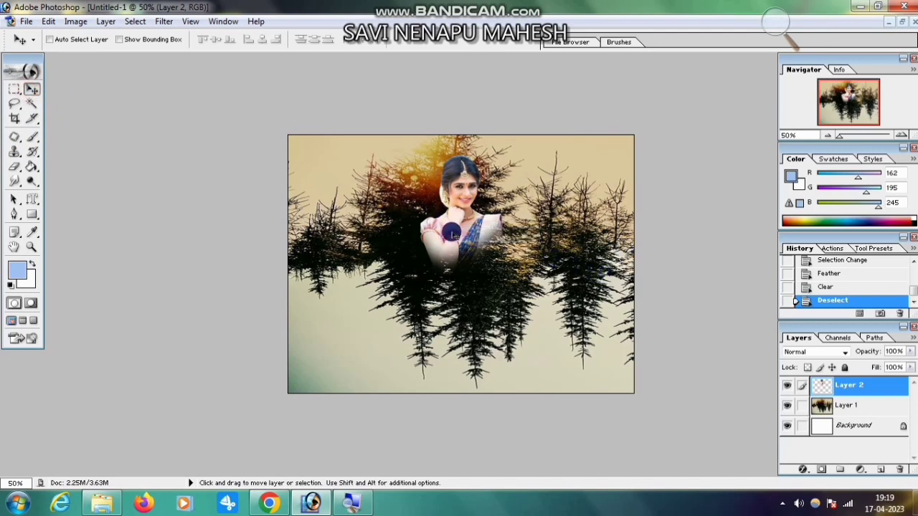
key("ctrl+t")
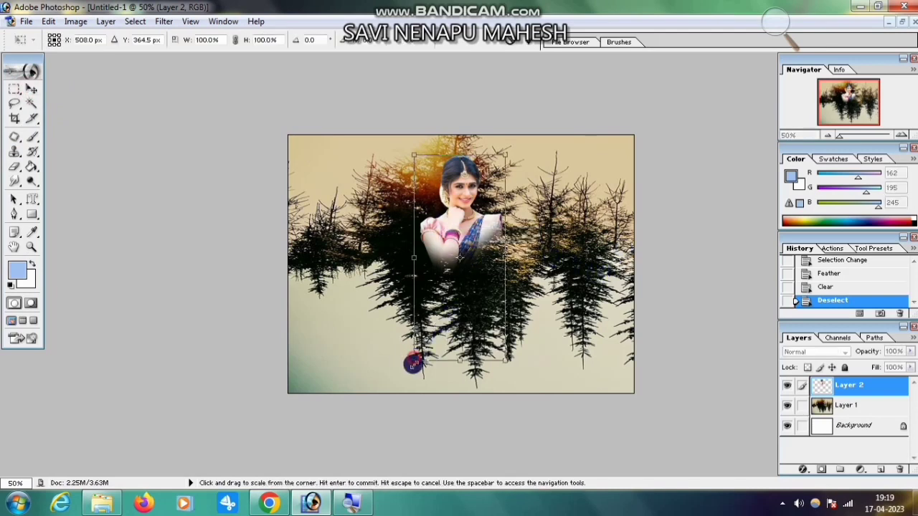
left_click_drag(414, 364, 339, 445)
left_click_drag(423, 352, 442, 349)
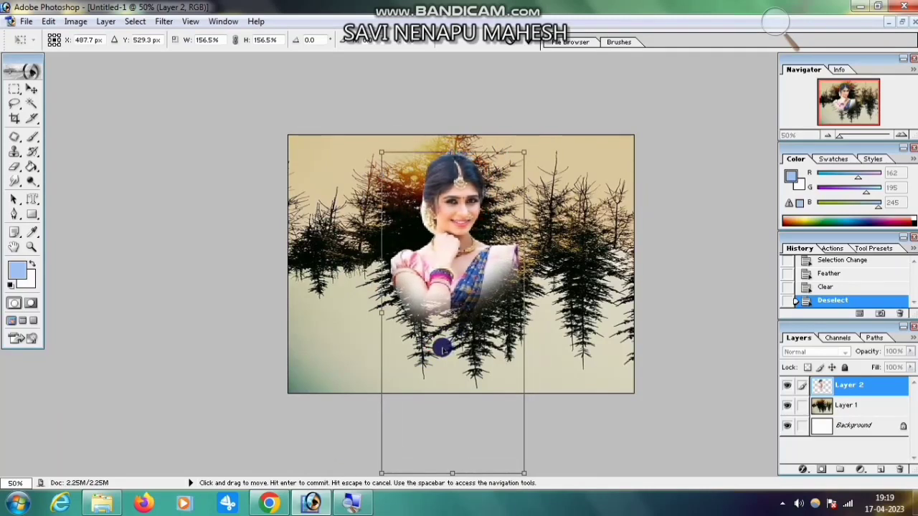
key("Return")
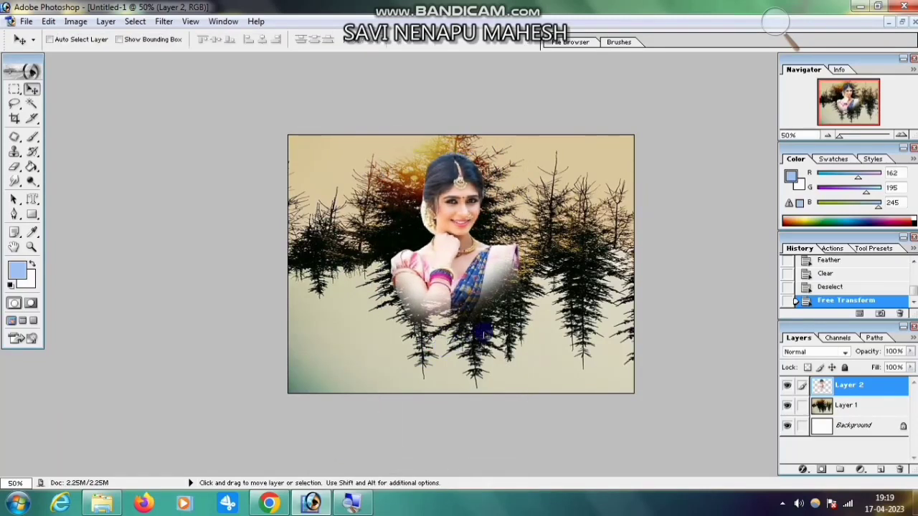
- Desaturate the tree picture on Layer 1 and hide the woman's Layer 2
left_click(32, 247)
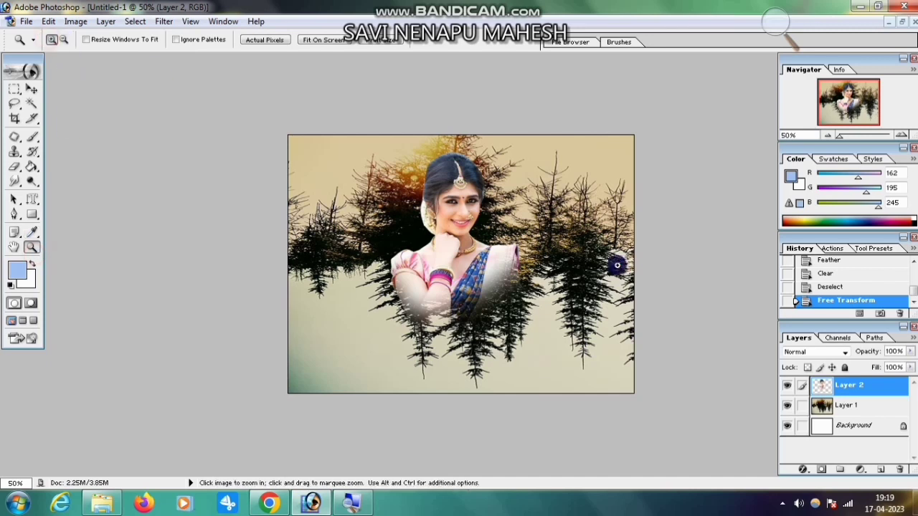
left_click(538, 263)
left_click(500, 265)
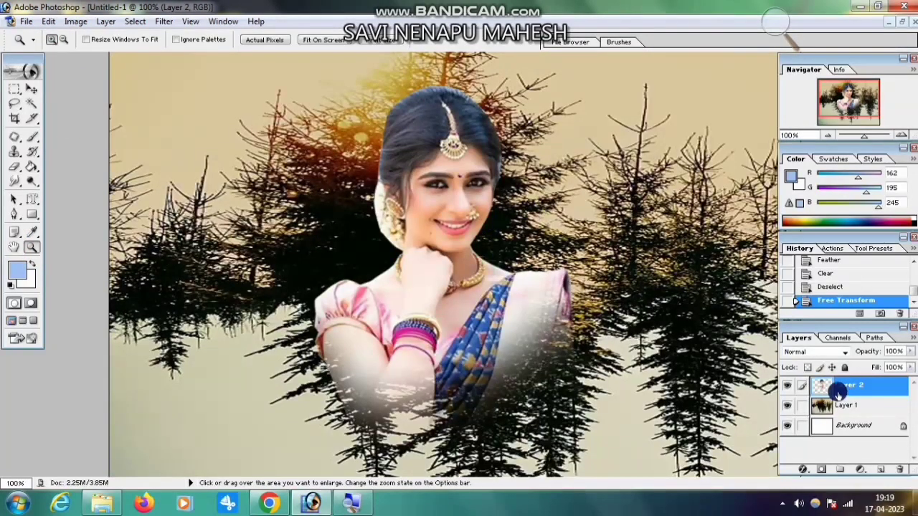
left_click(841, 409)
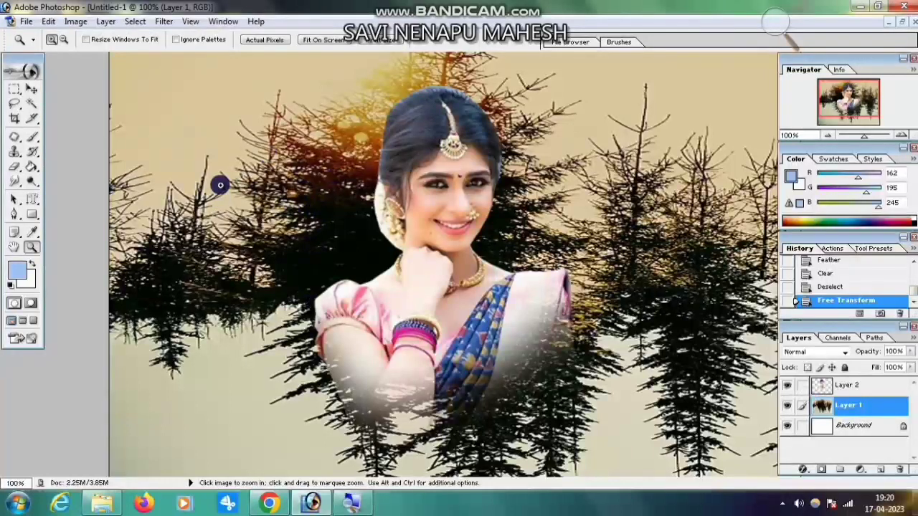
left_click(32, 89)
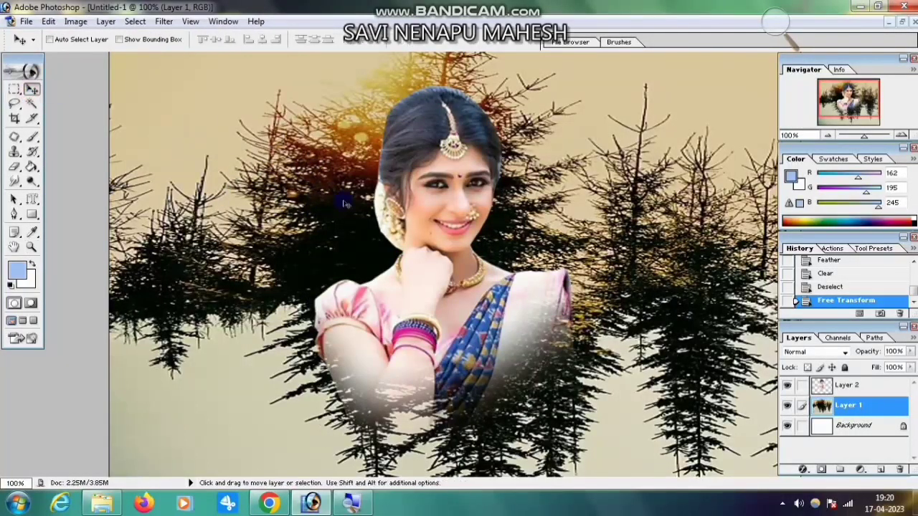
left_click(76, 22)
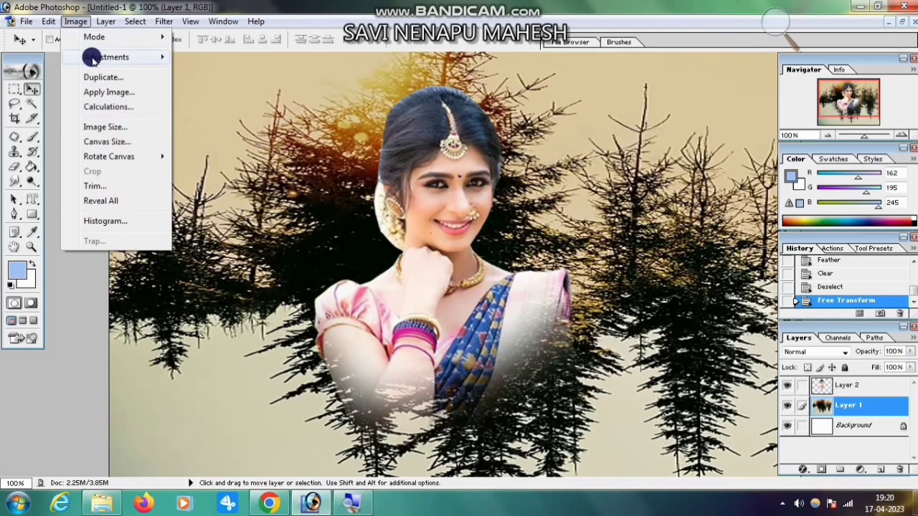
mouse_move(115, 57)
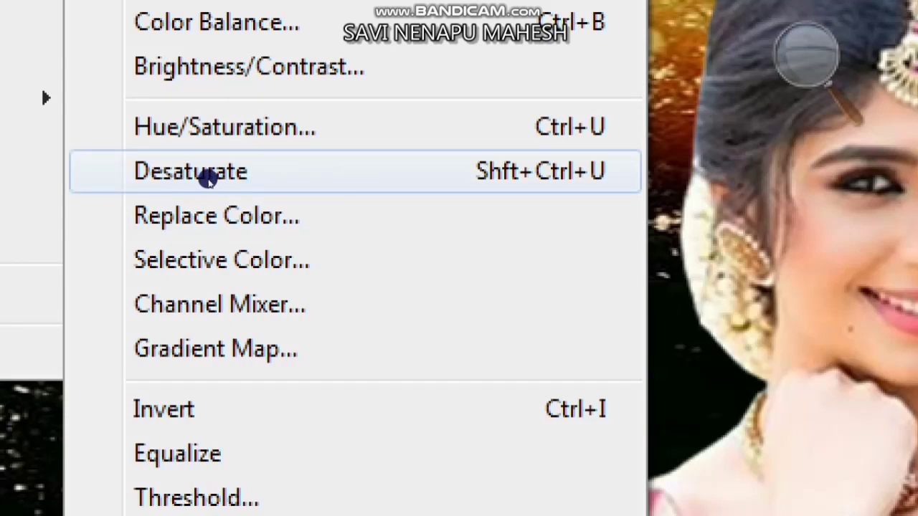
left_click(330, 181)
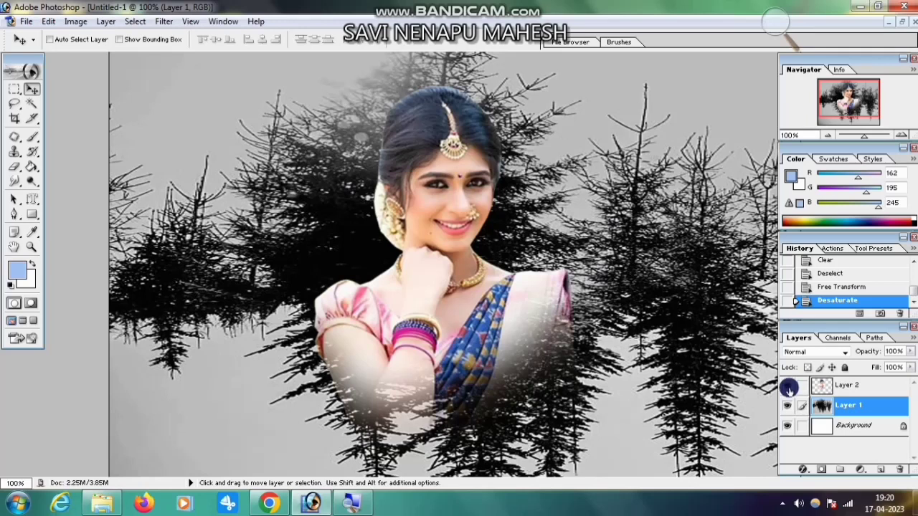
left_click(787, 385)
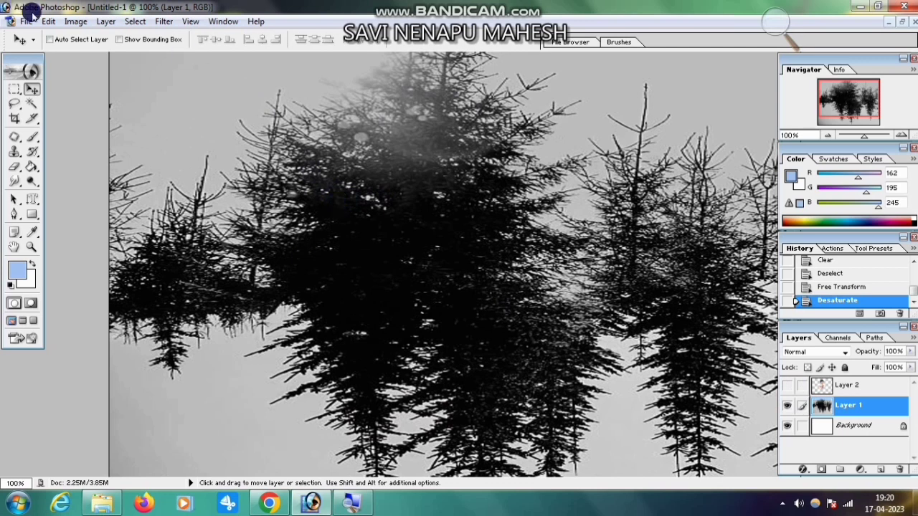
- Apply Desaturate once more to the tree picture on Layer 1
key("u")
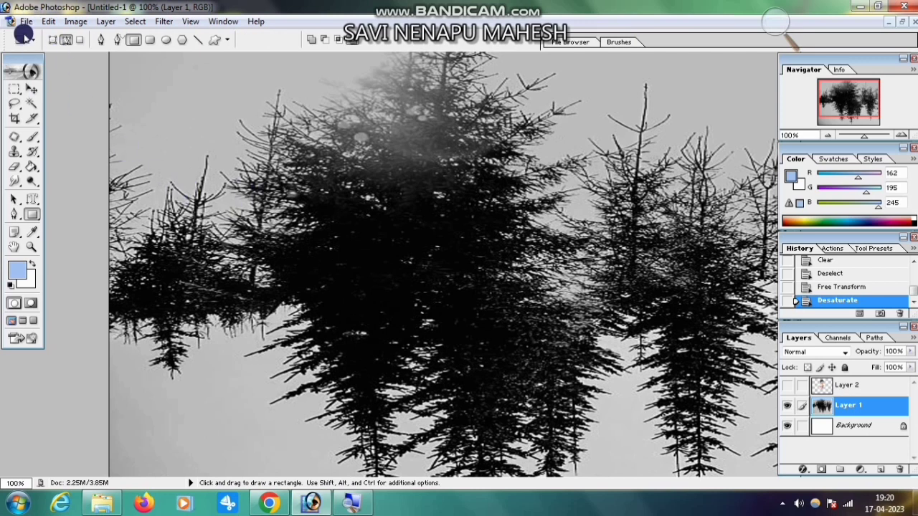
left_click(77, 21)
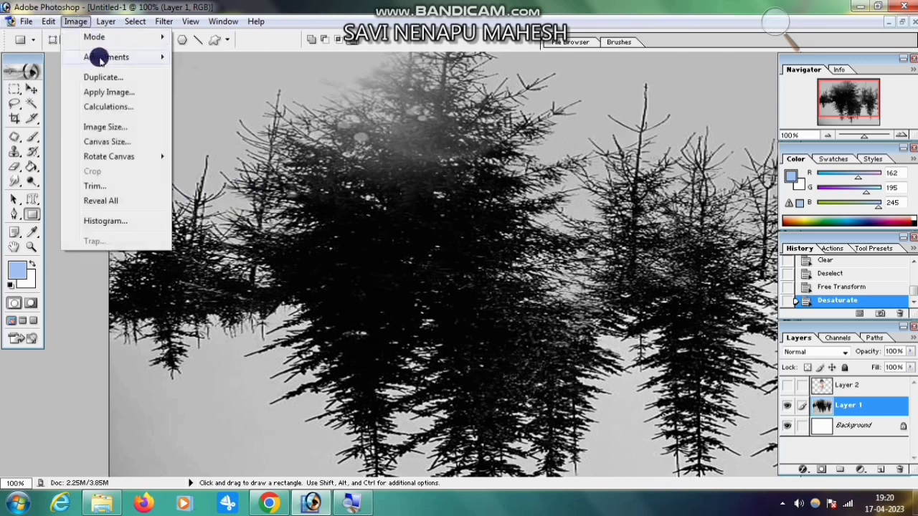
mouse_move(149, 56)
left_click(218, 180)
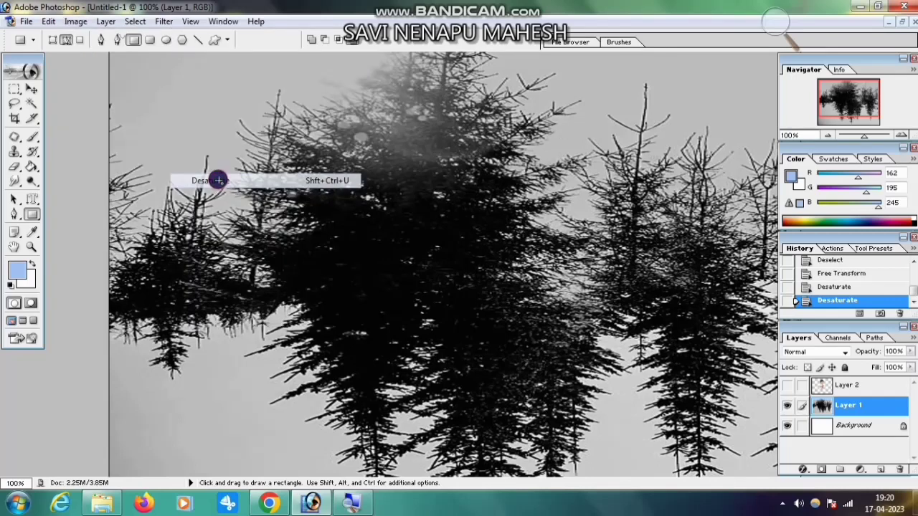
scroll(604, 349, "down", 4)
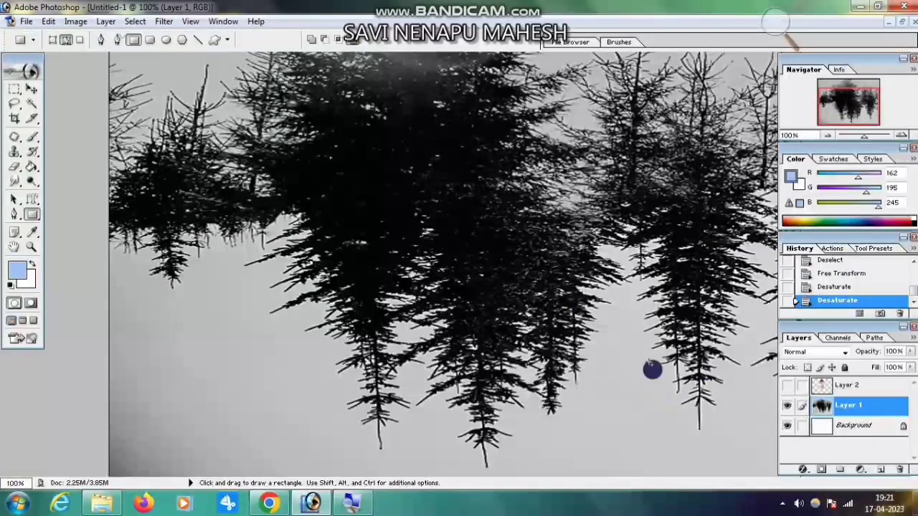
scroll(409, 204, "up", 3)
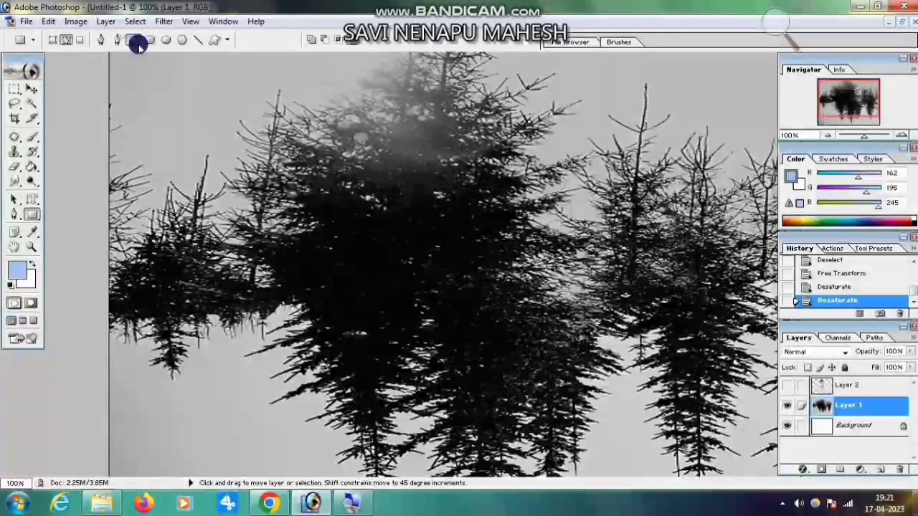
- Raise the contrast of the tree picture with Levels, using RGB input levels 61, 1.34 and 223
key("ctrl+l")
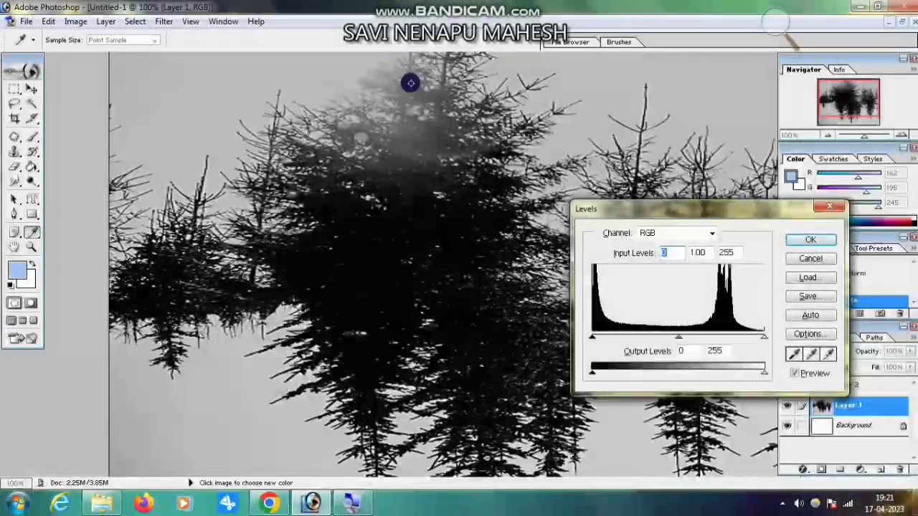
left_click_drag(678, 336, 660, 335)
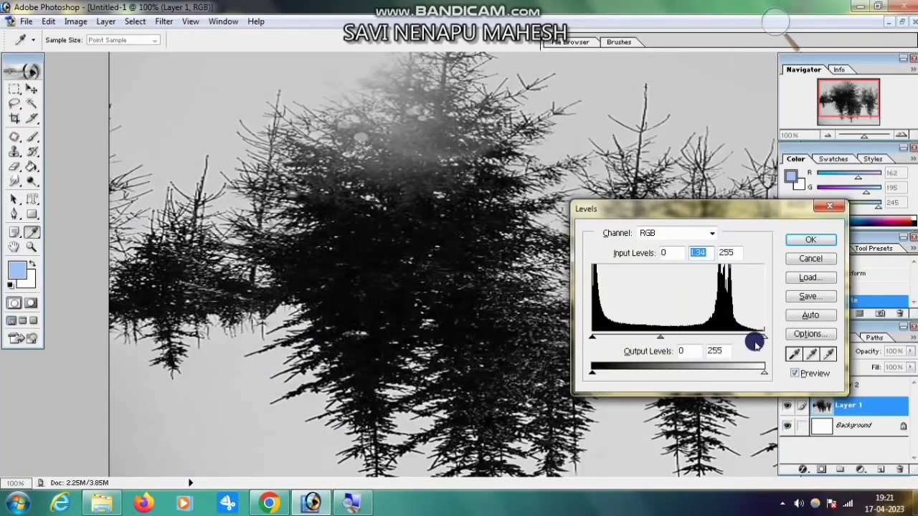
left_click_drag(764, 338, 743, 338)
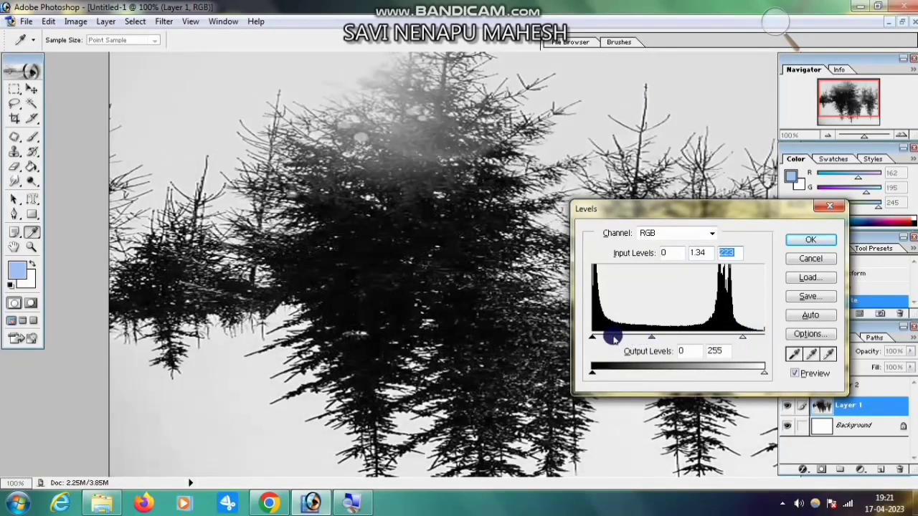
left_click_drag(593, 337, 605, 340)
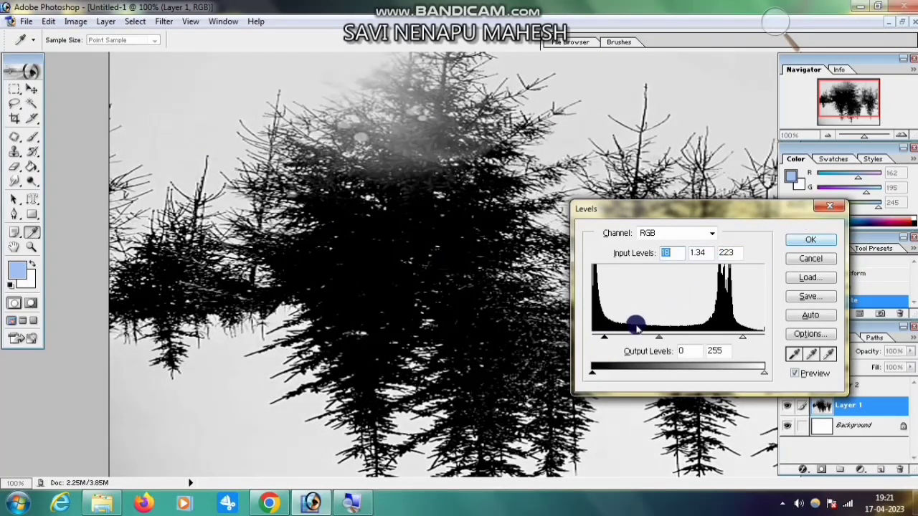
left_click_drag(600, 340, 634, 338)
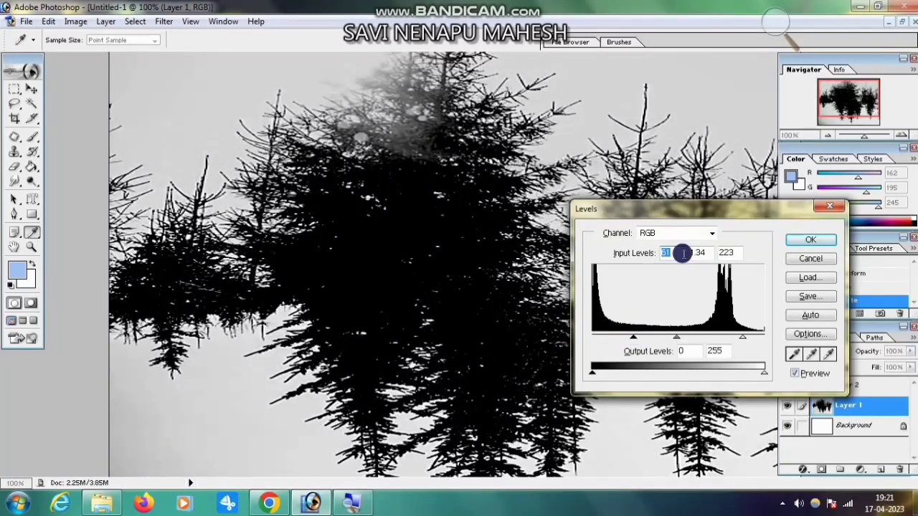
left_click(800, 239)
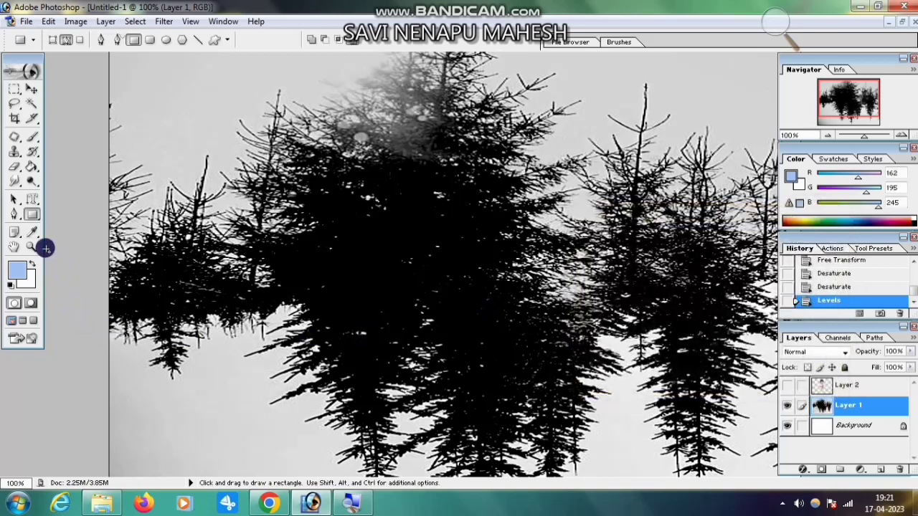
- Show the woman's Layer 2 again and desaturate it
left_click(32, 247)
left_click(64, 39)
left_click(292, 188)
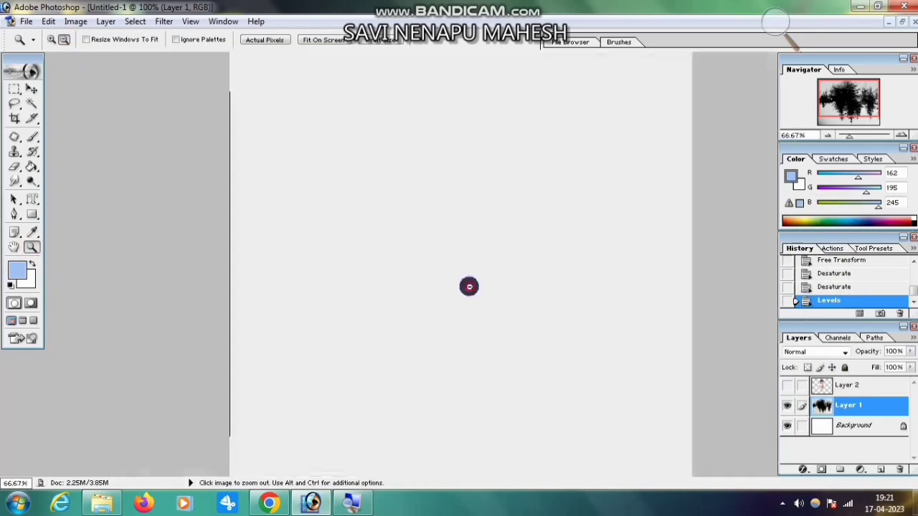
left_click(55, 40)
left_click(589, 231)
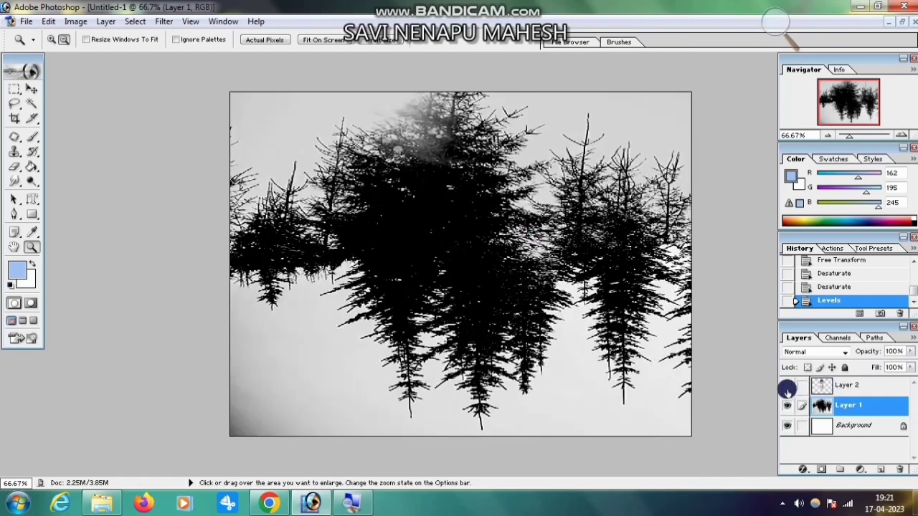
left_click(787, 386)
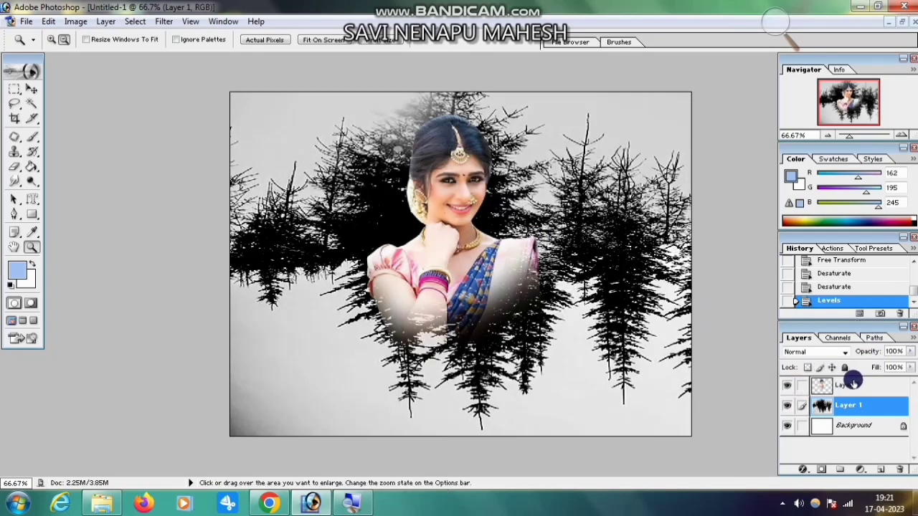
left_click(851, 388)
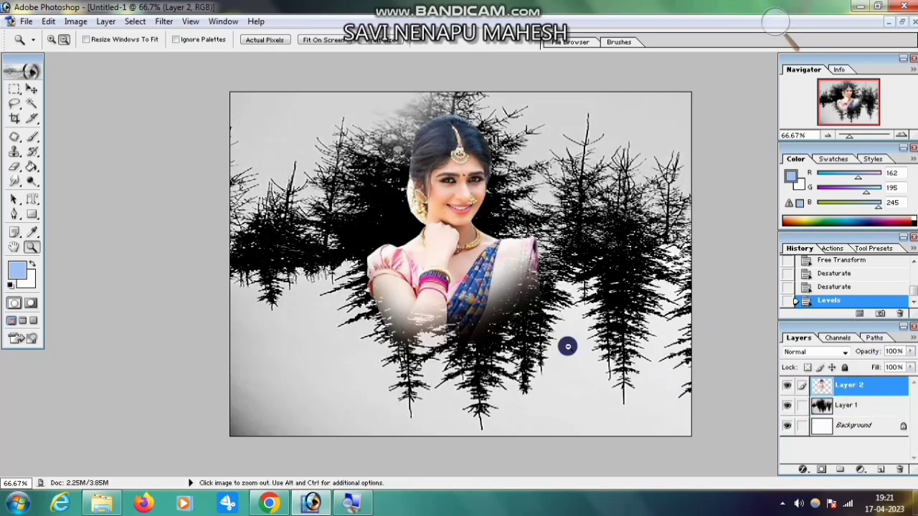
left_click(76, 21)
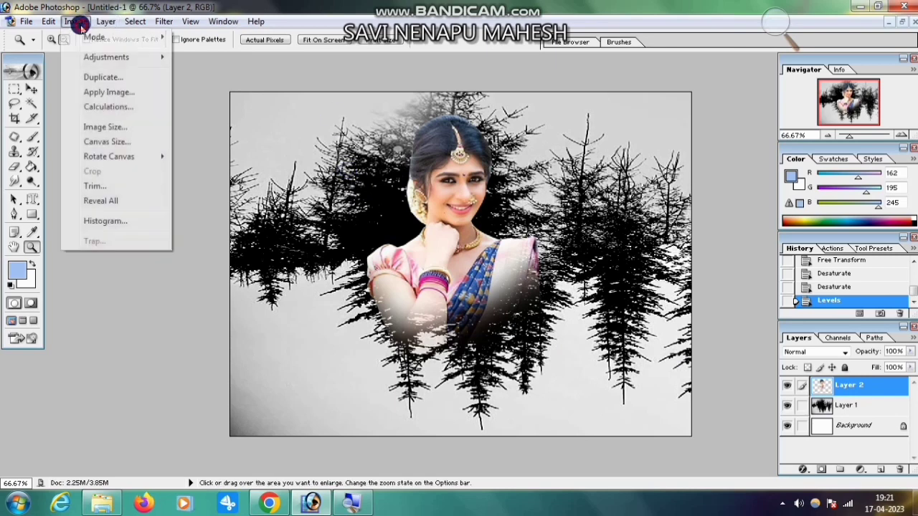
mouse_move(107, 57)
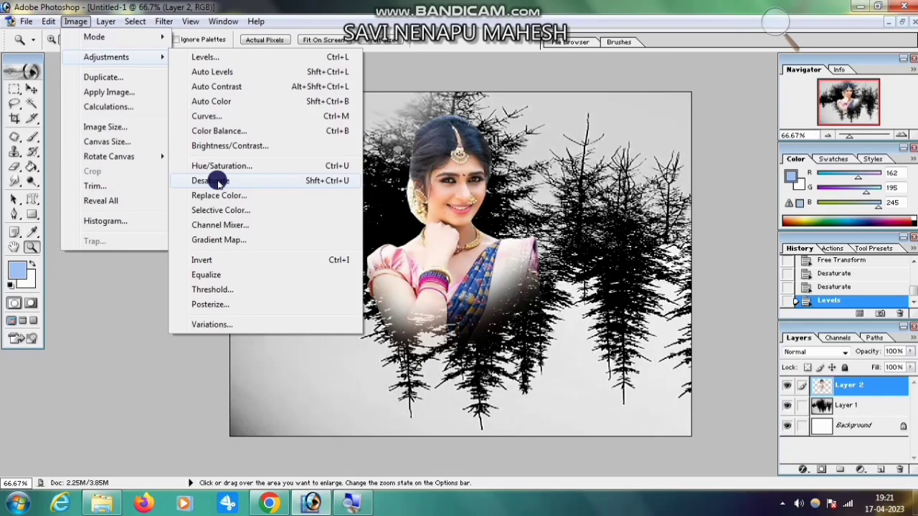
left_click(219, 182)
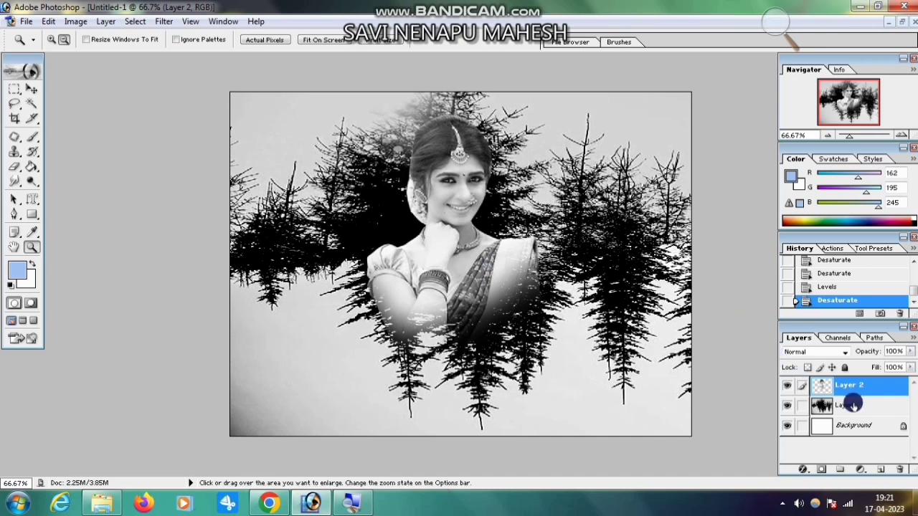
- Set the blending mode of the woman's Layer 2 to Lighten
left_click(824, 352)
left_click(825, 353)
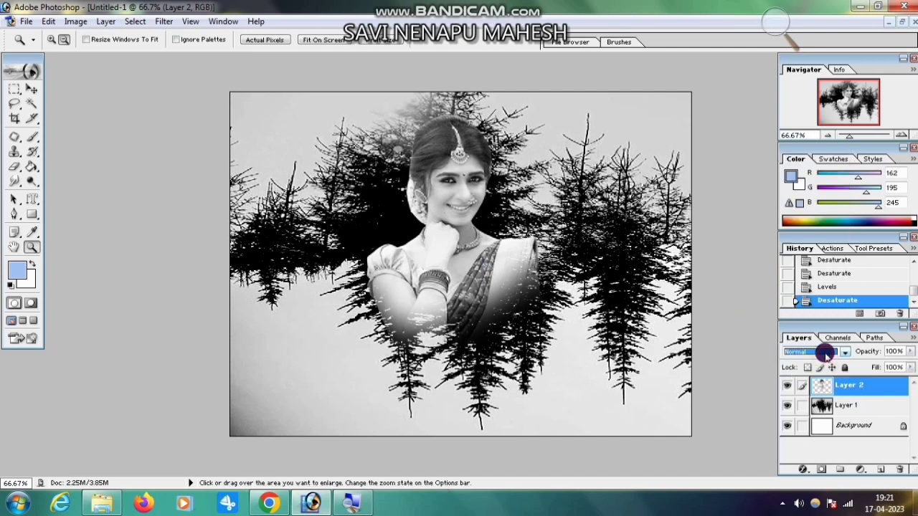
left_click(857, 390)
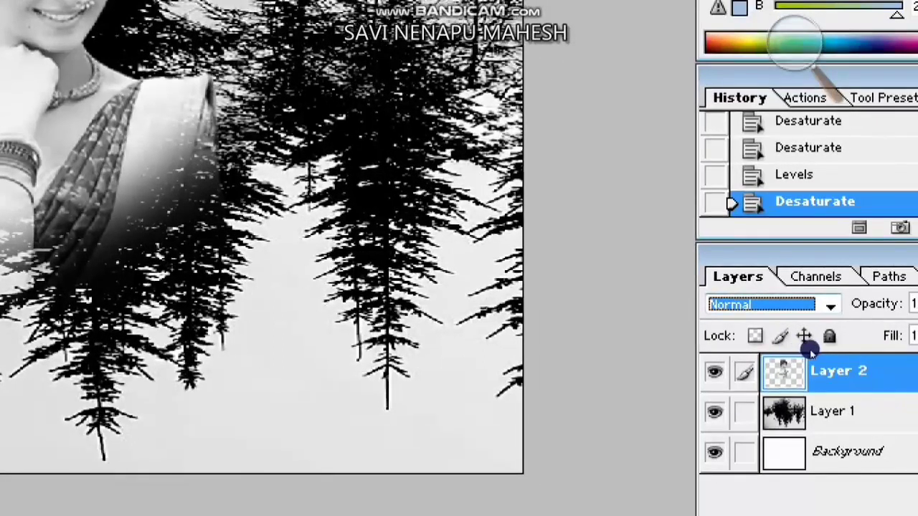
left_click(830, 305)
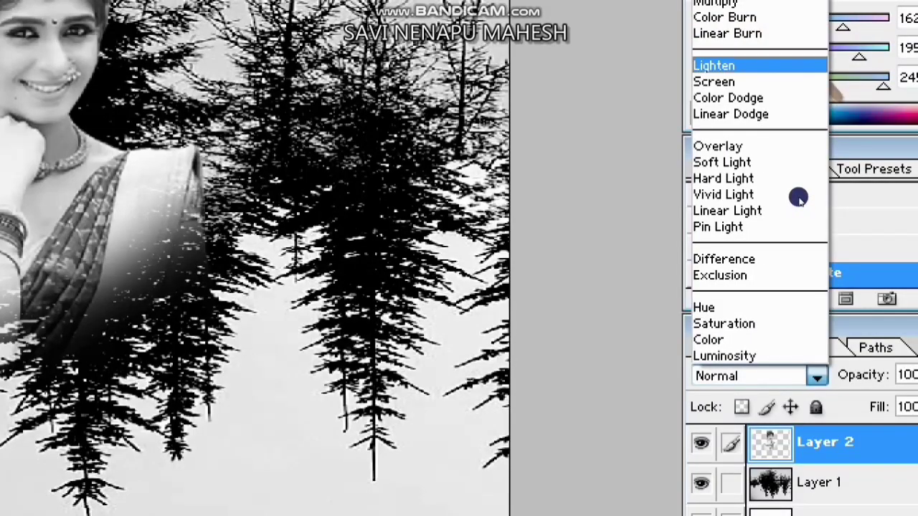
key("Return")
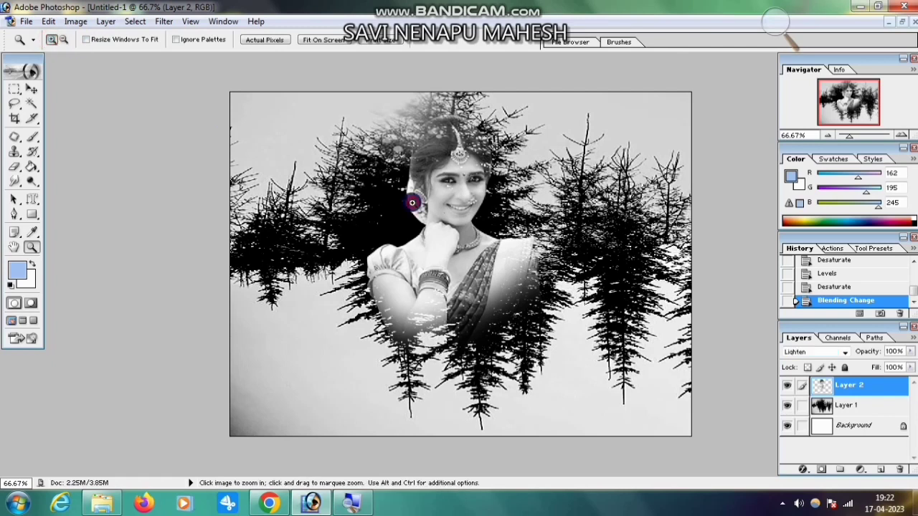
- Soften the top of the woman's hair and the lower edge of her bent arm with an 88 px Eraser
left_click(452, 222)
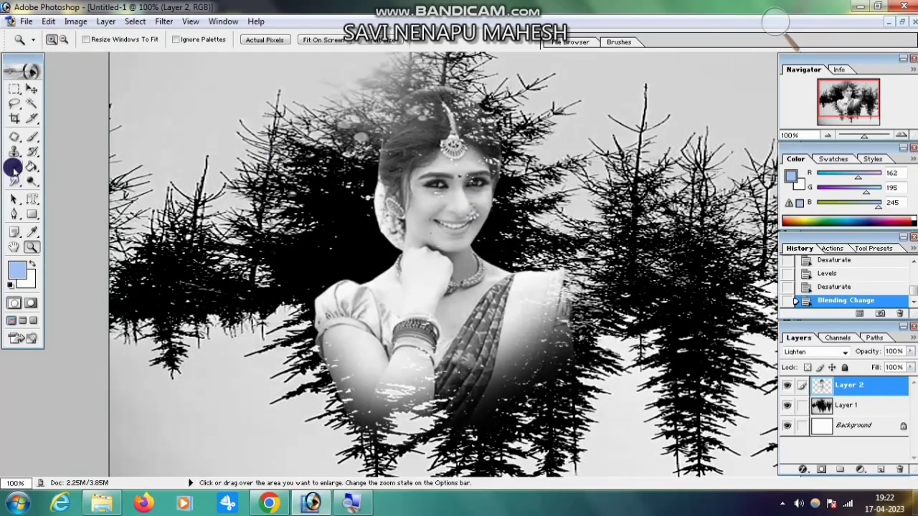
left_click(16, 165)
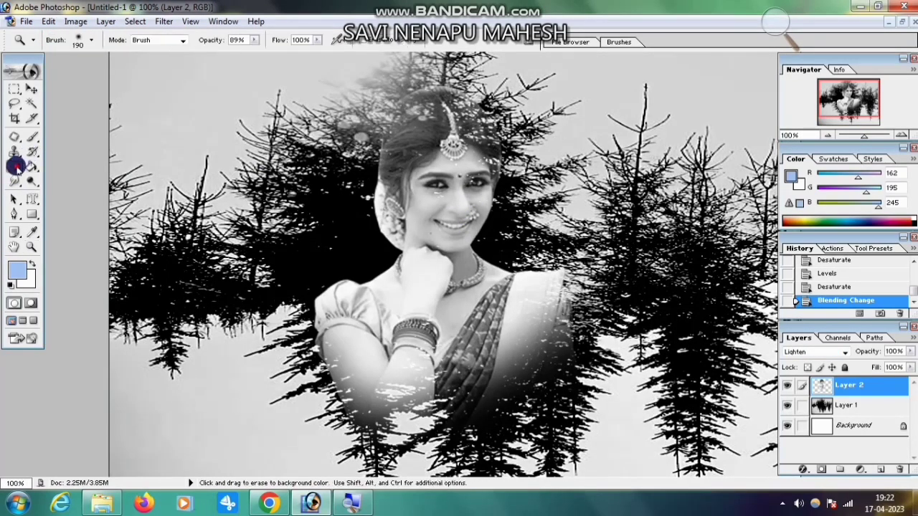
right_click(379, 115)
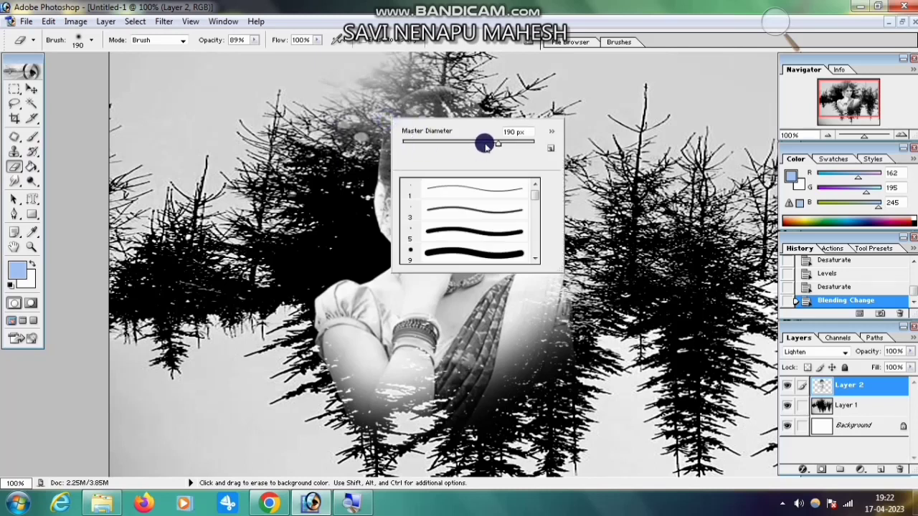
left_click_drag(485, 144, 460, 146)
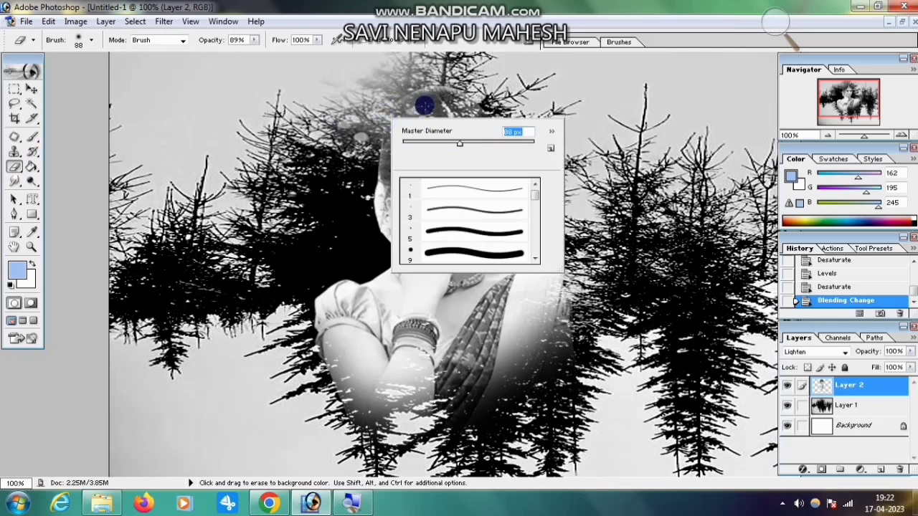
mouse_move(406, 101)
left_mouse_down()
mouse_move(453, 95)
mouse_move(409, 93)
mouse_move(377, 130)
mouse_move(421, 101)
left_mouse_up()
left_click_drag(416, 105, 385, 136)
left_click_drag(385, 145, 407, 111)
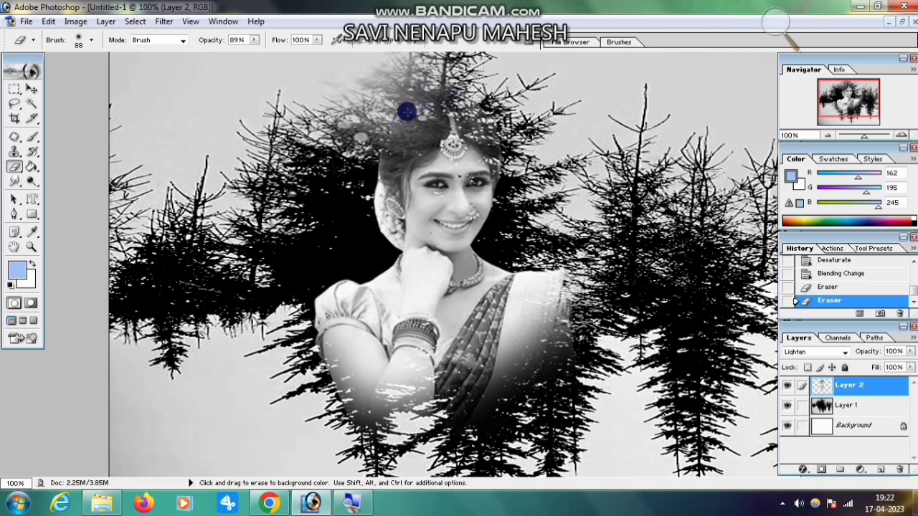
mouse_move(292, 347)
left_mouse_down()
mouse_move(352, 405)
mouse_move(436, 431)
left_mouse_up()
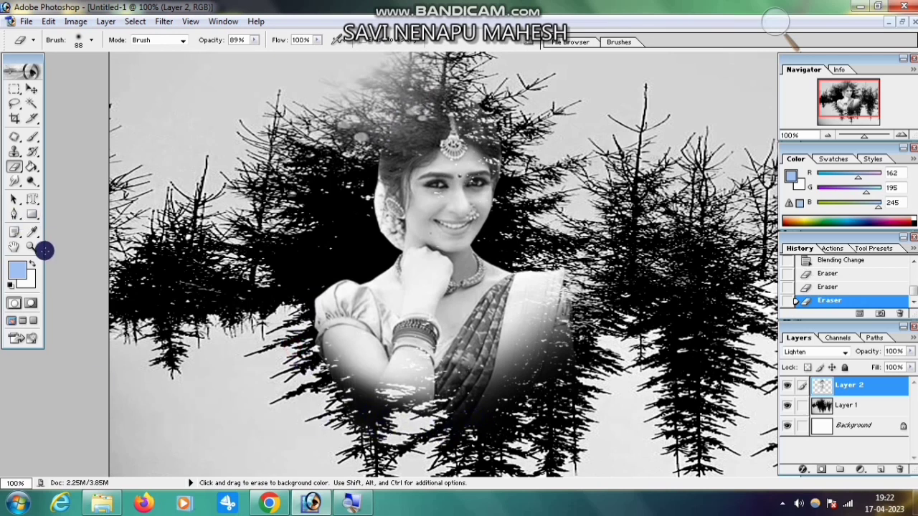
- Enlarge the woman's Layer 2 proportionally to about 148.6% and reposition it over the central trees
left_click(31, 246)
left_click(65, 40)
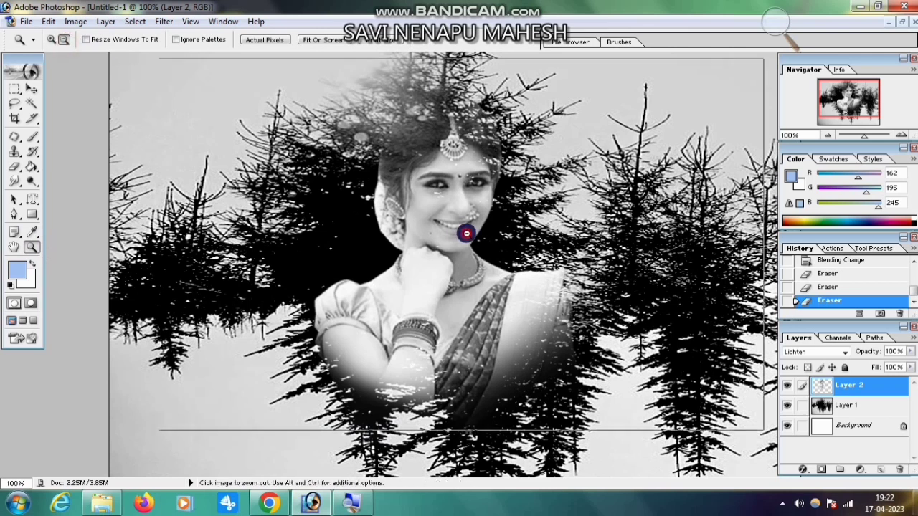
left_click(467, 232)
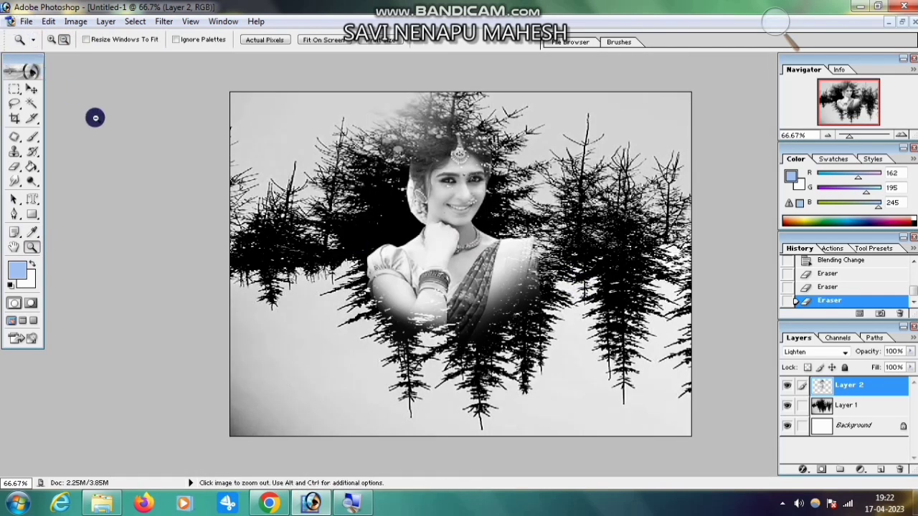
key("ctrl+t")
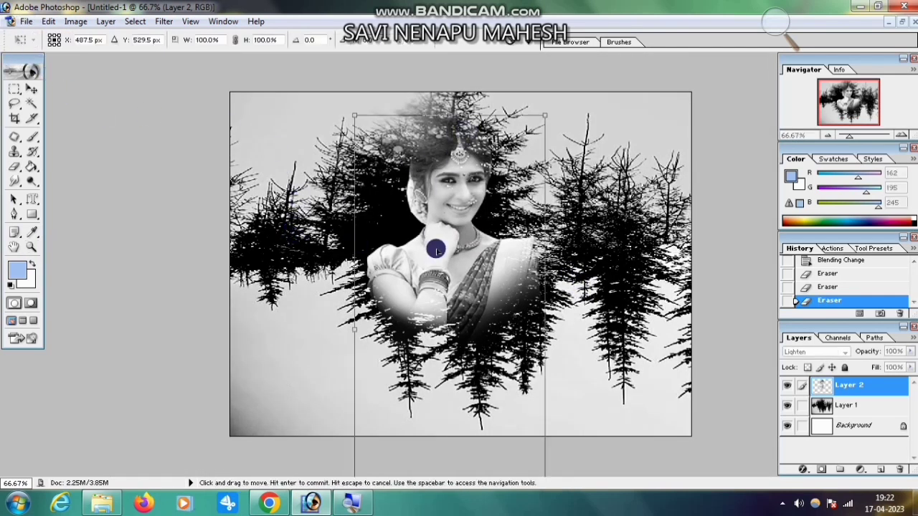
left_click_drag(535, 116, 581, 58)
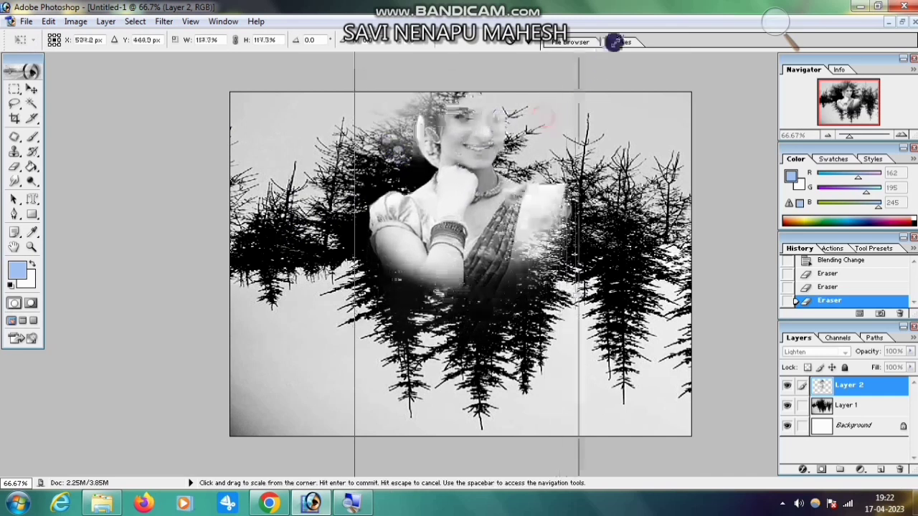
left_click_drag(495, 296, 481, 328)
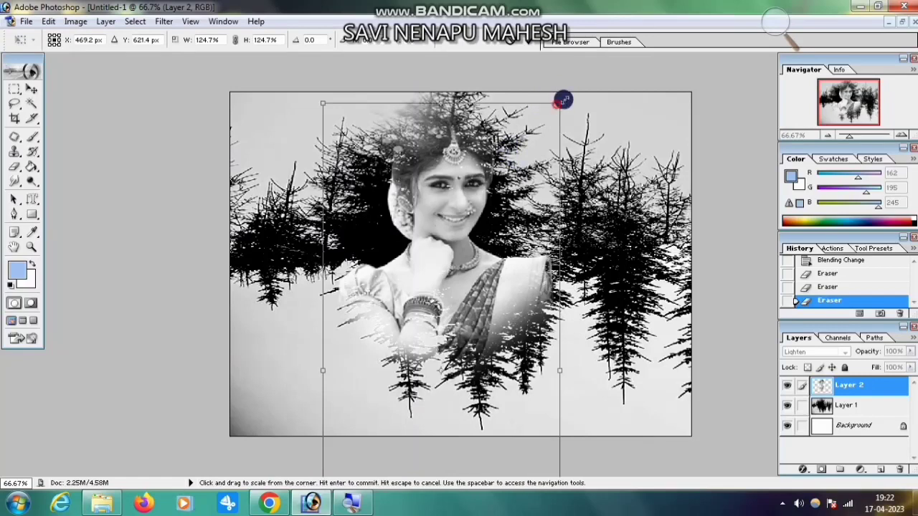
left_click_drag(562, 101, 648, 24)
left_click_drag(493, 220, 448, 311)
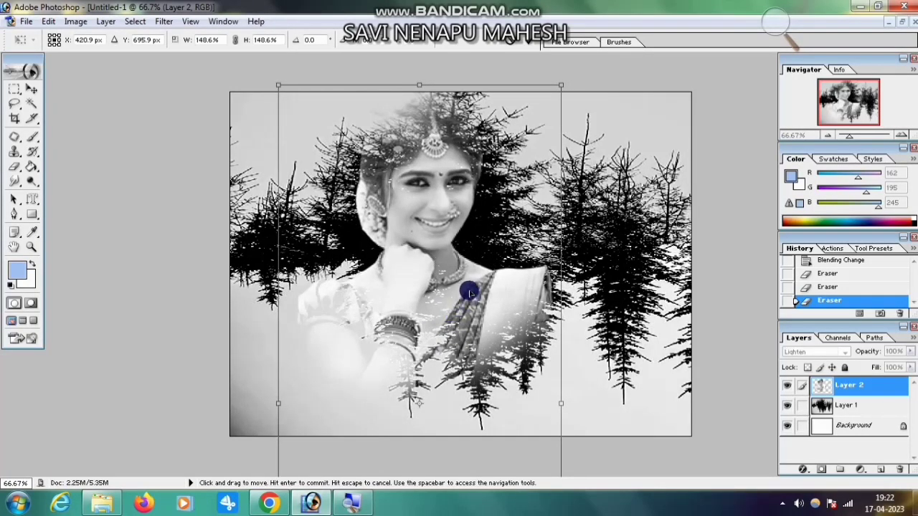
key("Return")
key("z")
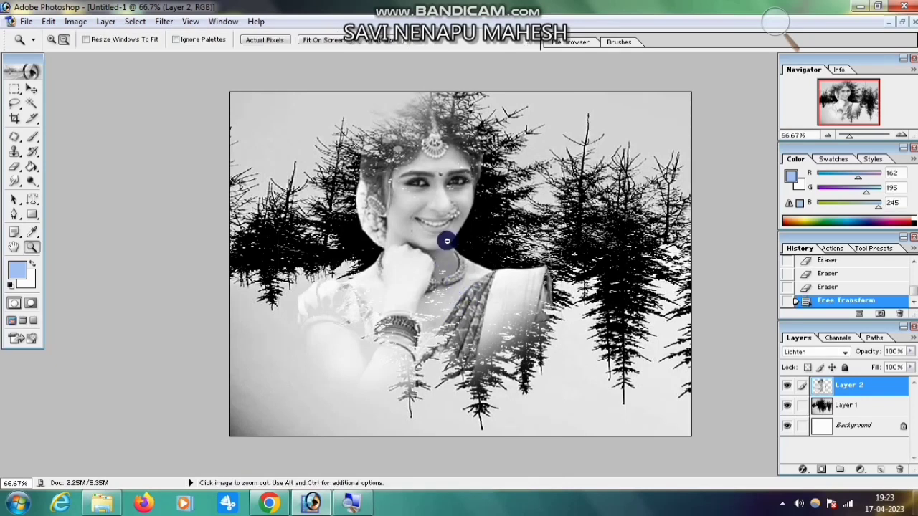
- Smooth the woman's skin on Layer 2 with the Neat Image Reduce Noise filter
left_click(442, 270, "alt")
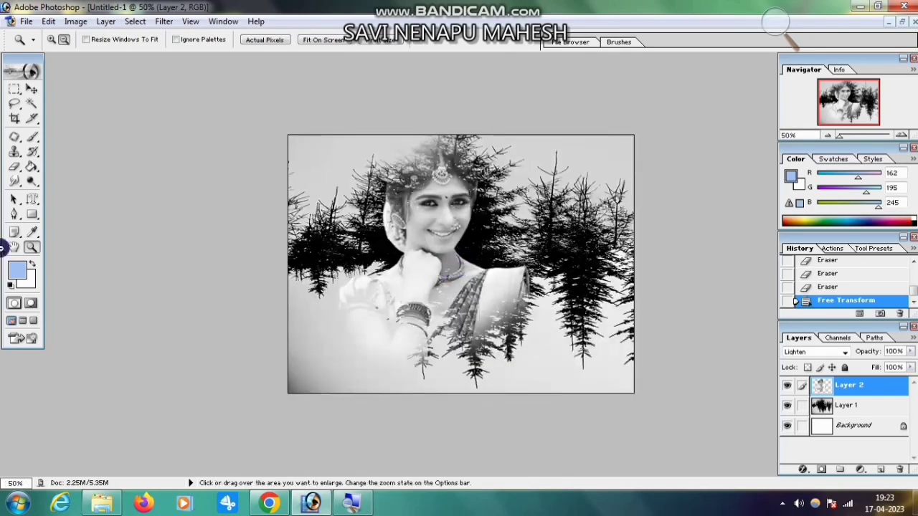
left_click(52, 39)
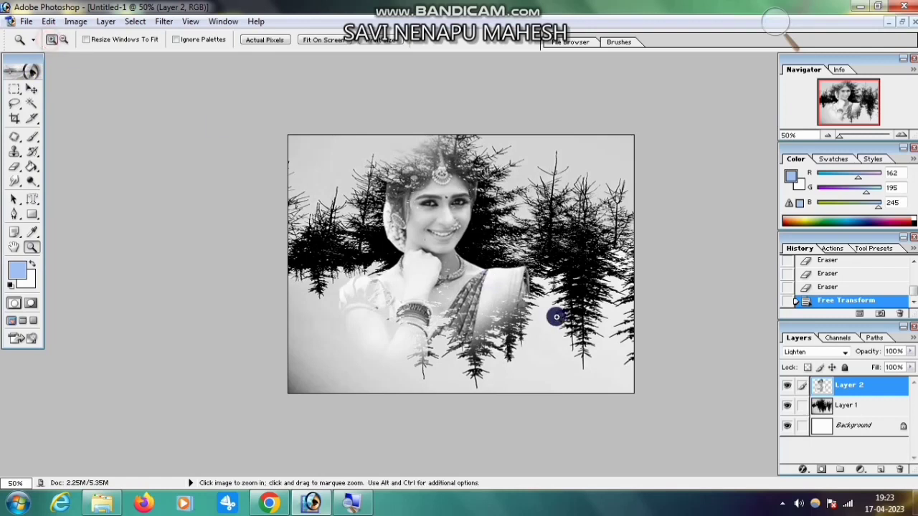
left_click(476, 237)
left_click(476, 237)
left_click(454, 241)
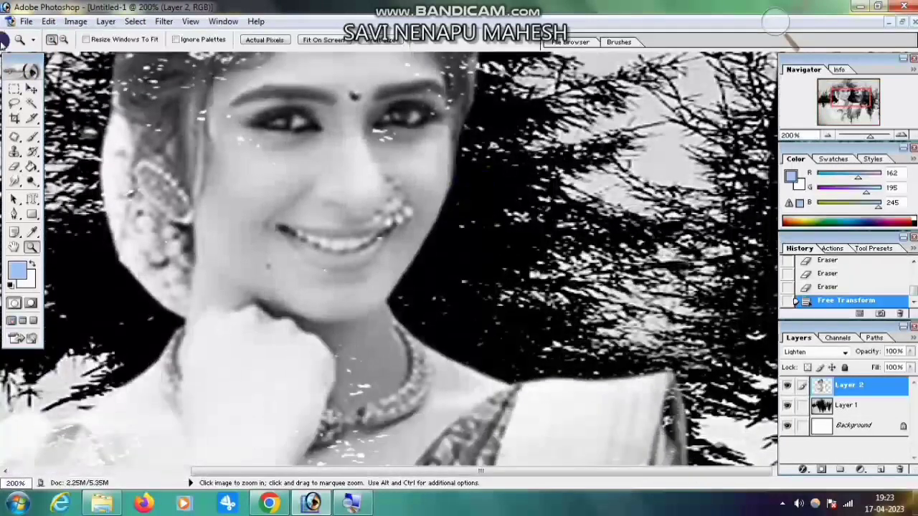
left_click(163, 21)
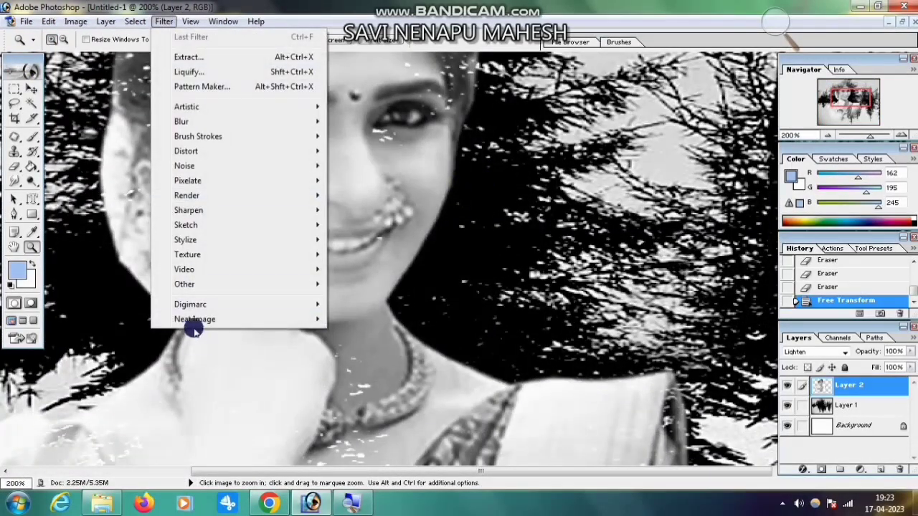
mouse_move(240, 319)
left_click(387, 321)
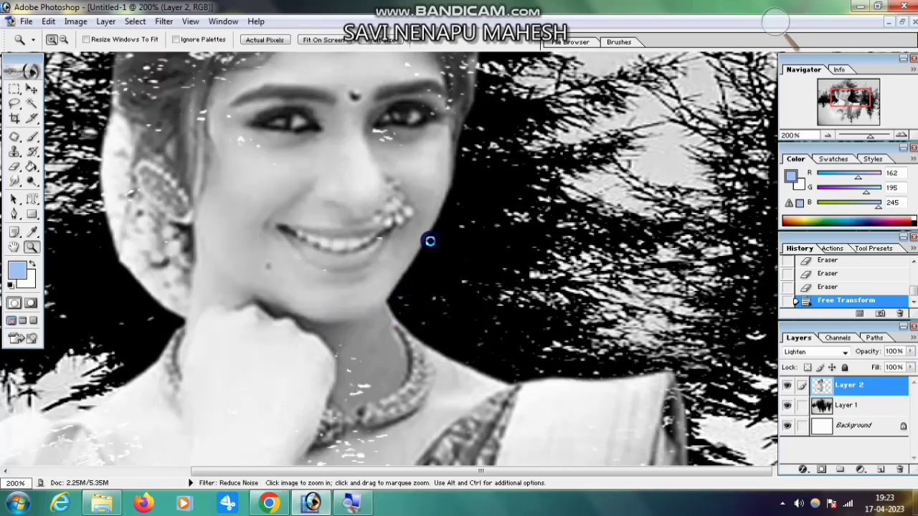
left_click(460, 288)
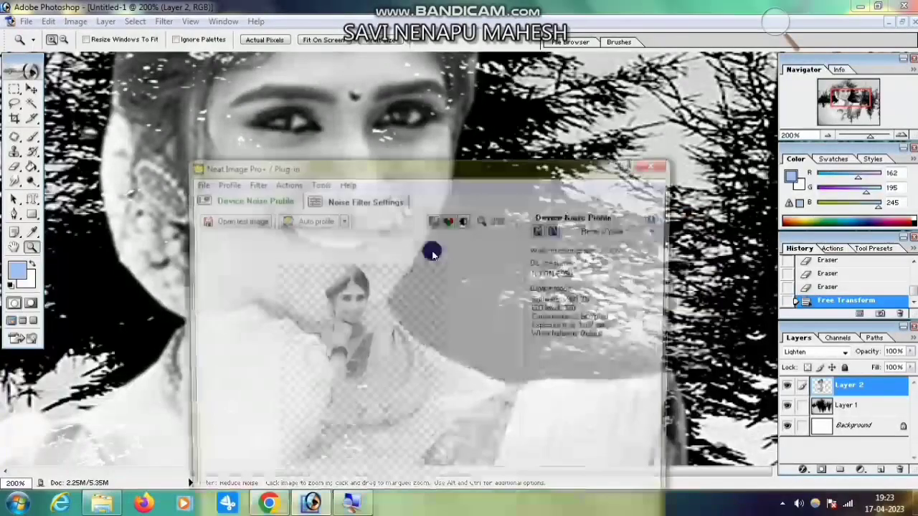
left_click(314, 204)
left_click(291, 219)
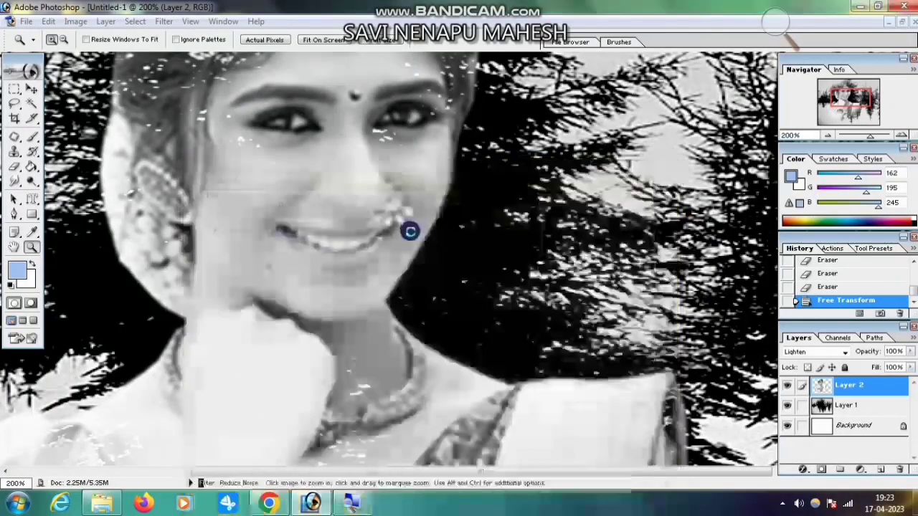
- Add a gradient fill layer above the woman's Layer 2 using the Orange, Yellow, Orange preset
left_click(62, 39)
left_click(402, 258)
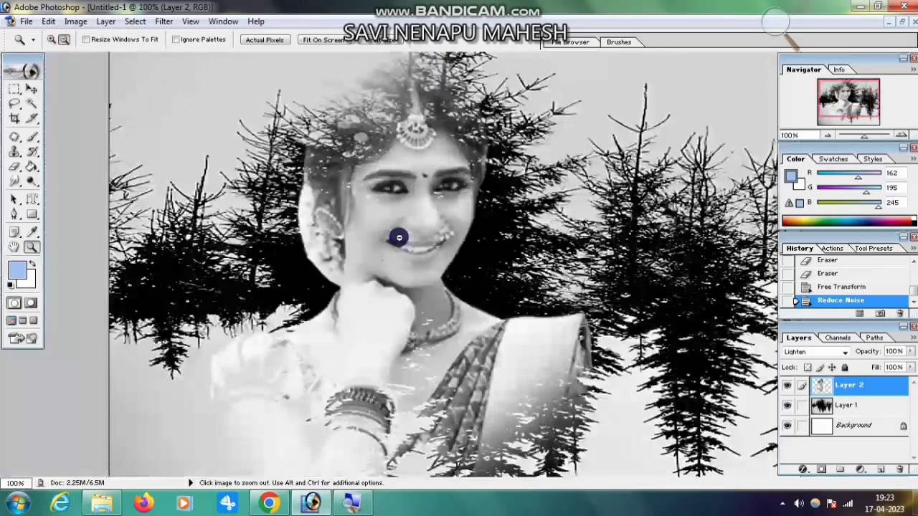
left_click(405, 279)
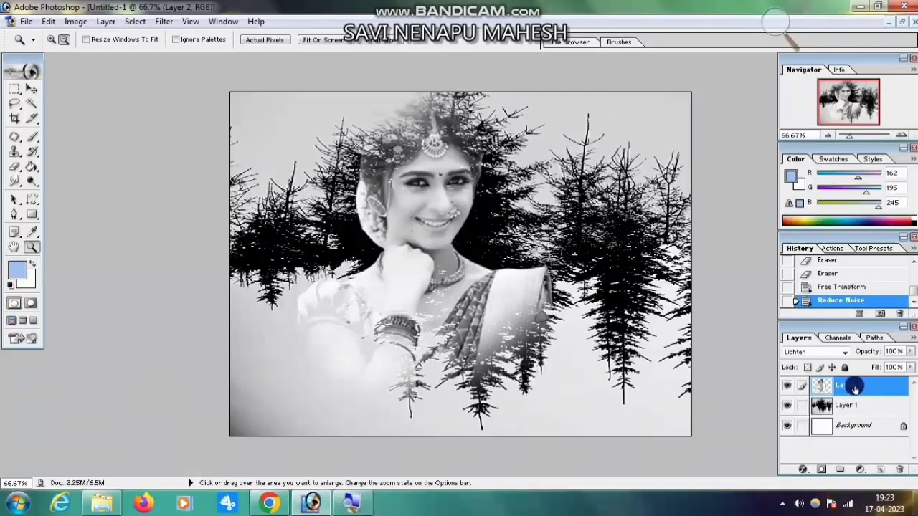
left_click(863, 470)
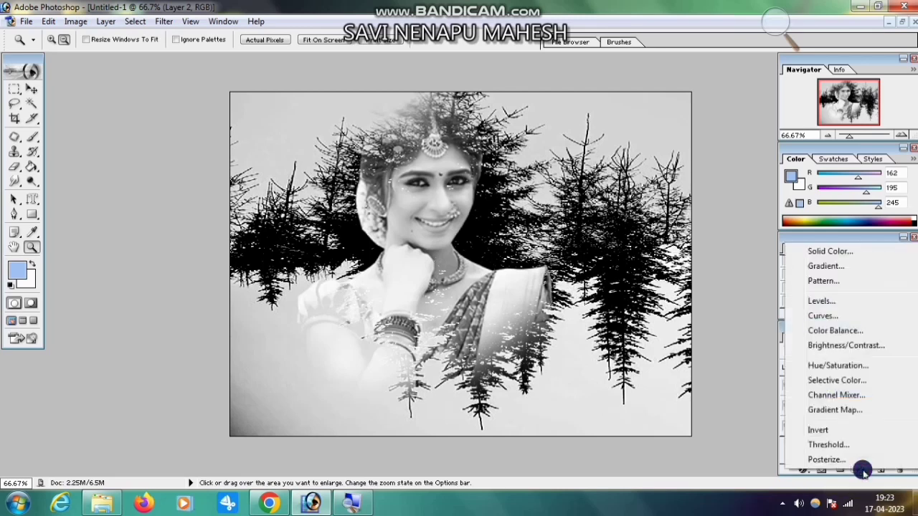
left_click(829, 266)
left_click(691, 318)
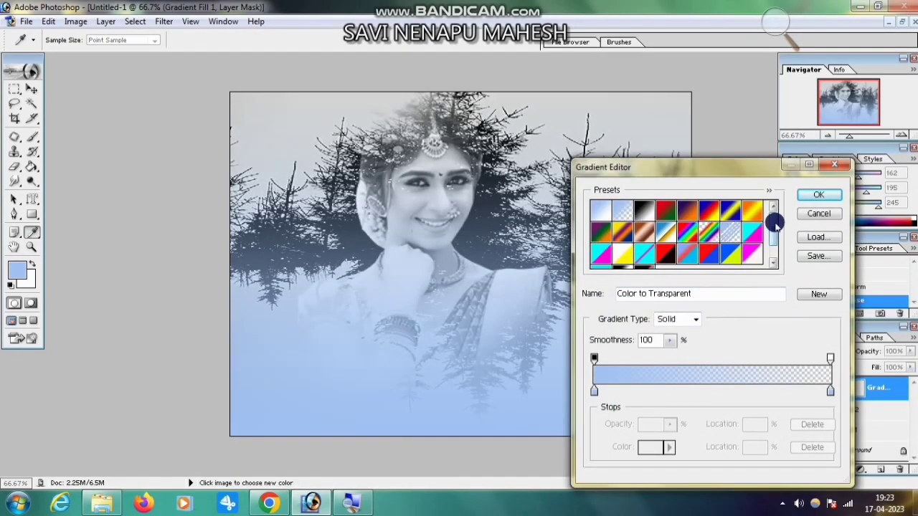
left_click_drag(775, 224, 775, 243)
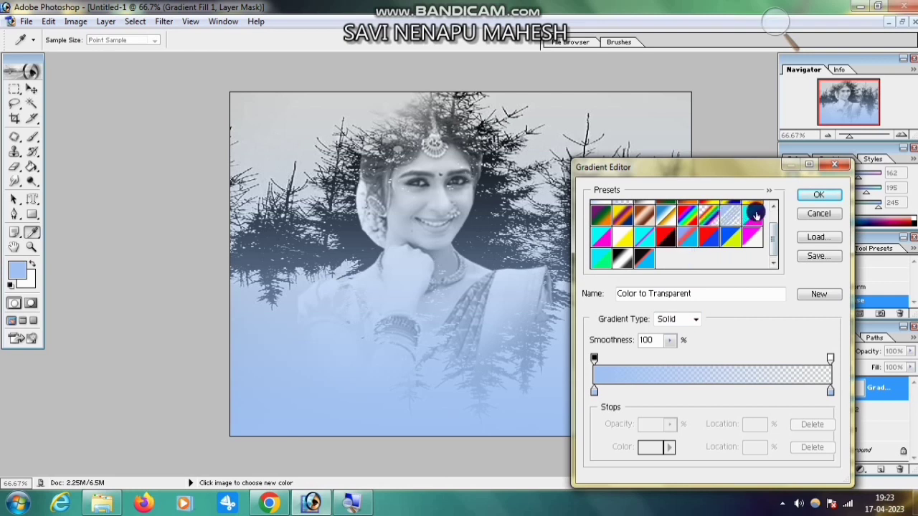
left_click_drag(773, 237, 775, 199)
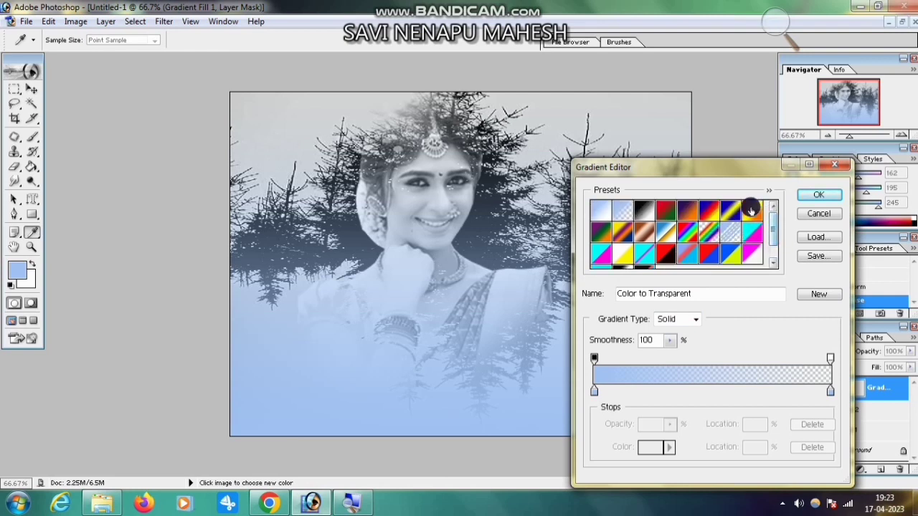
left_click(751, 209)
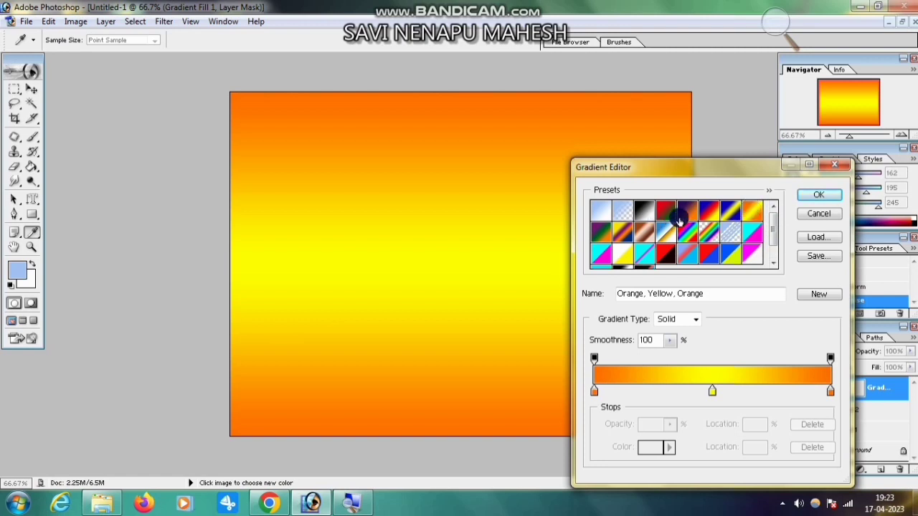
left_click(813, 200)
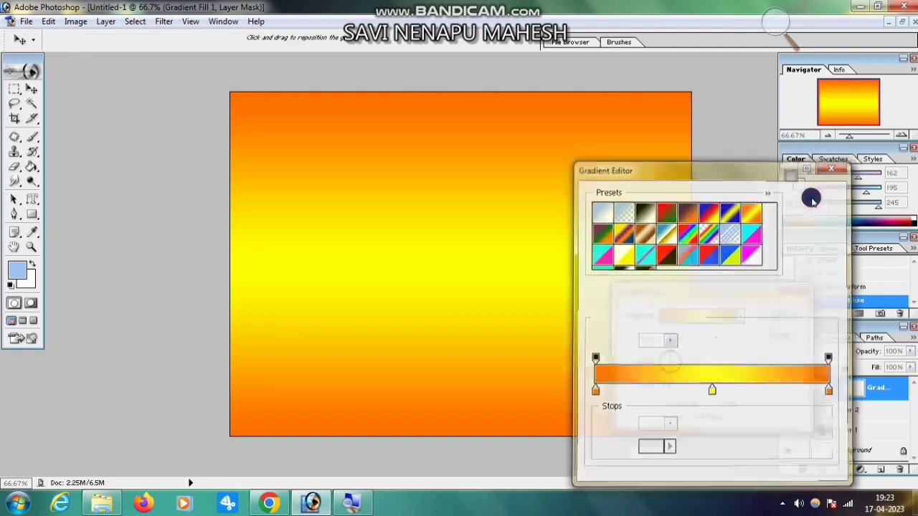
left_click(781, 319)
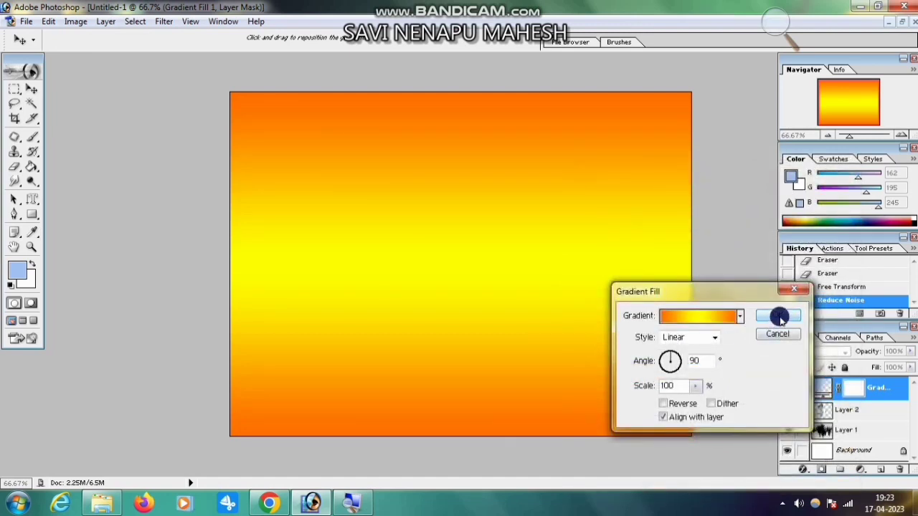
- Try Overlay blending on the orange and yellow gradient fill layer and undo it
key("z")
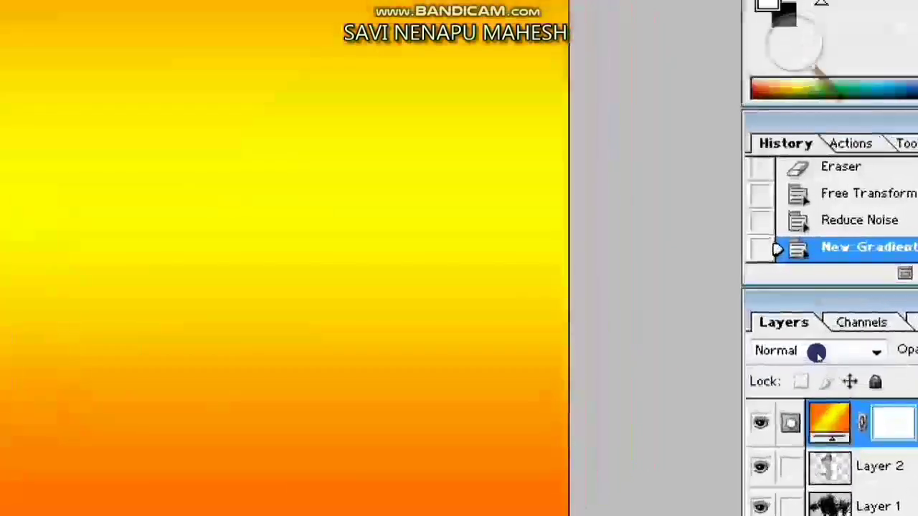
left_click(817, 352)
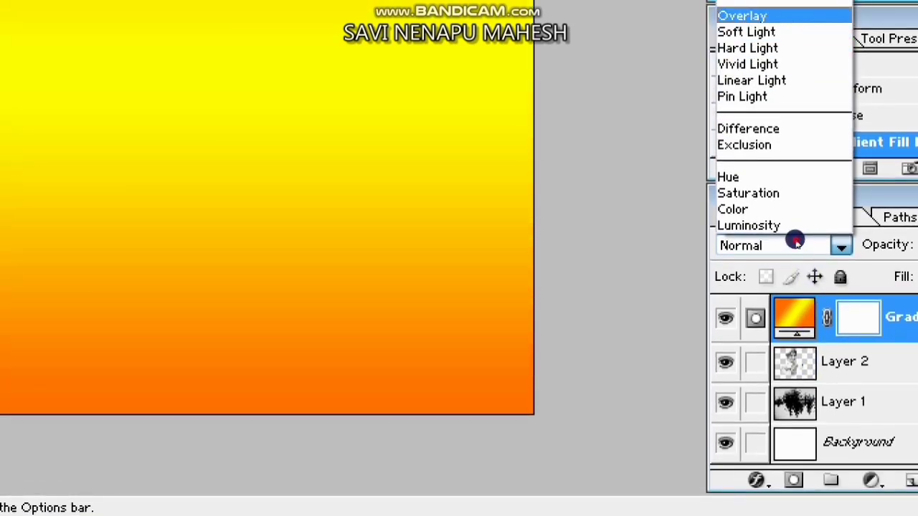
left_click(795, 241)
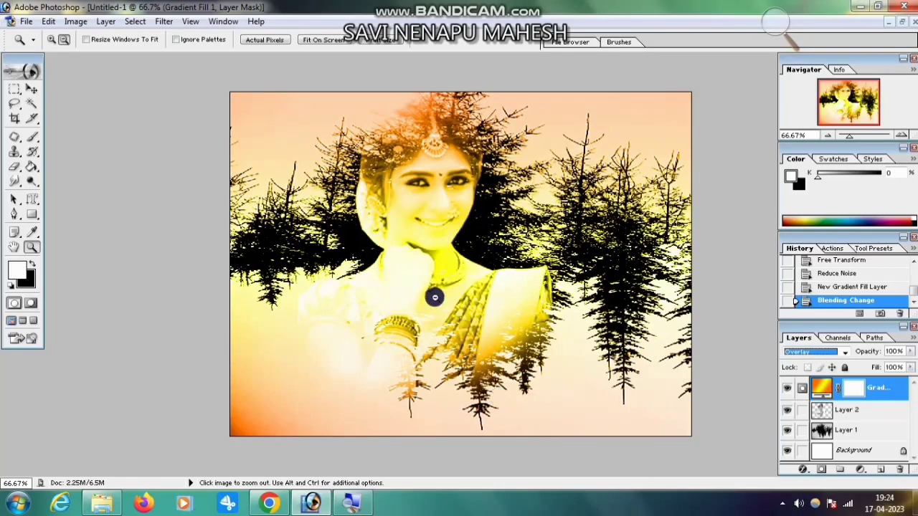
left_click(422, 261)
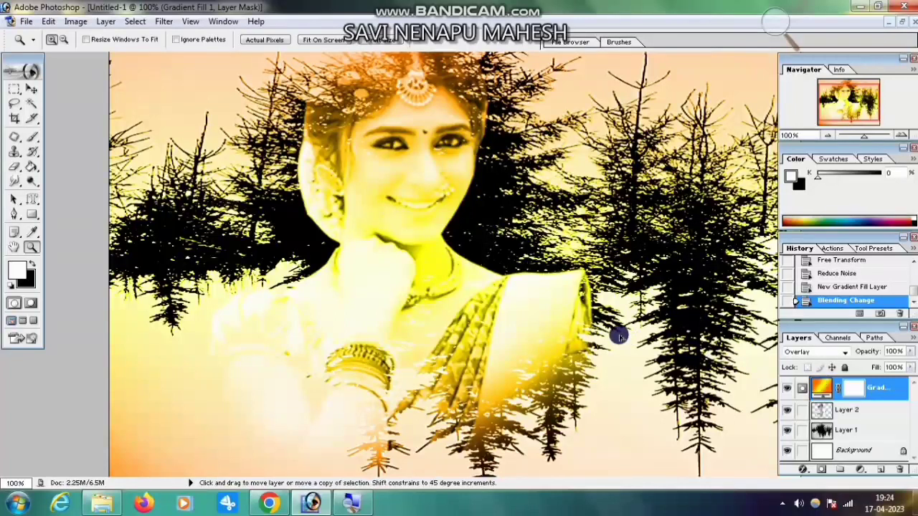
key("ctrl+z")
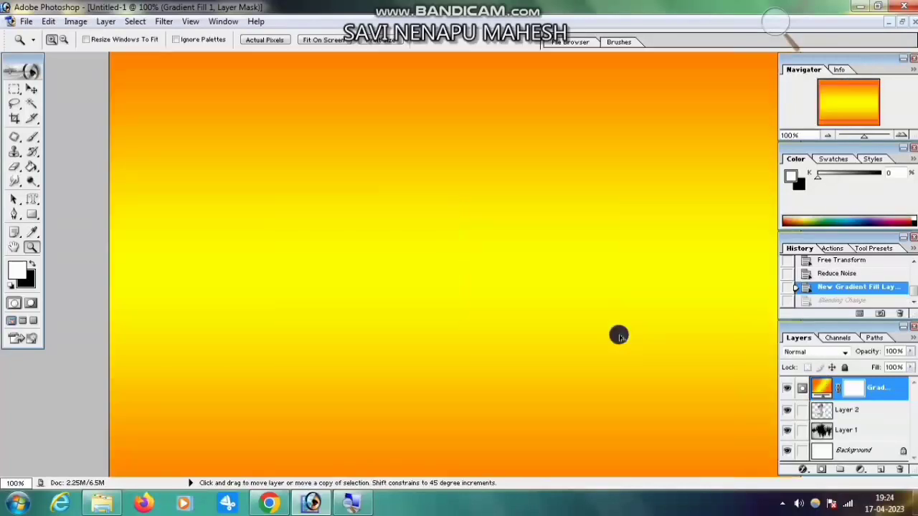
- Change the gradient fill layer's gradient to the Red, Green preset
double_click(822, 388)
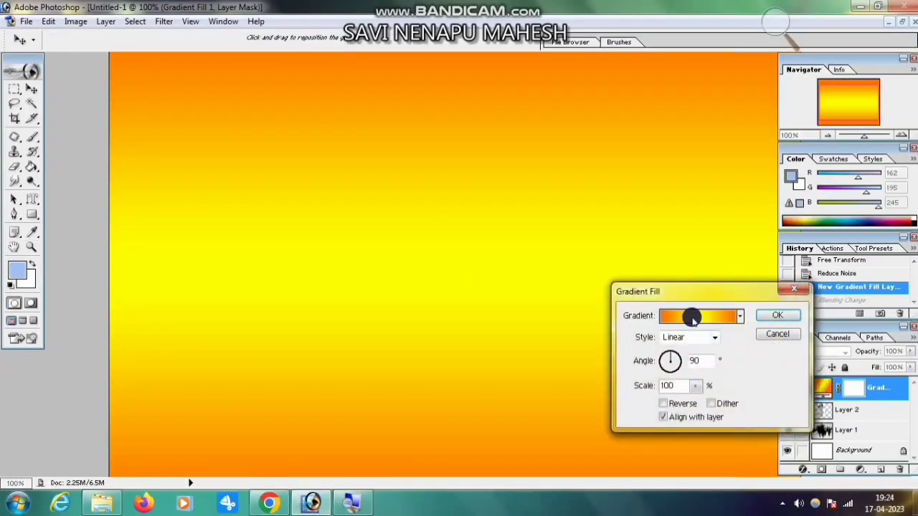
left_click(691, 314)
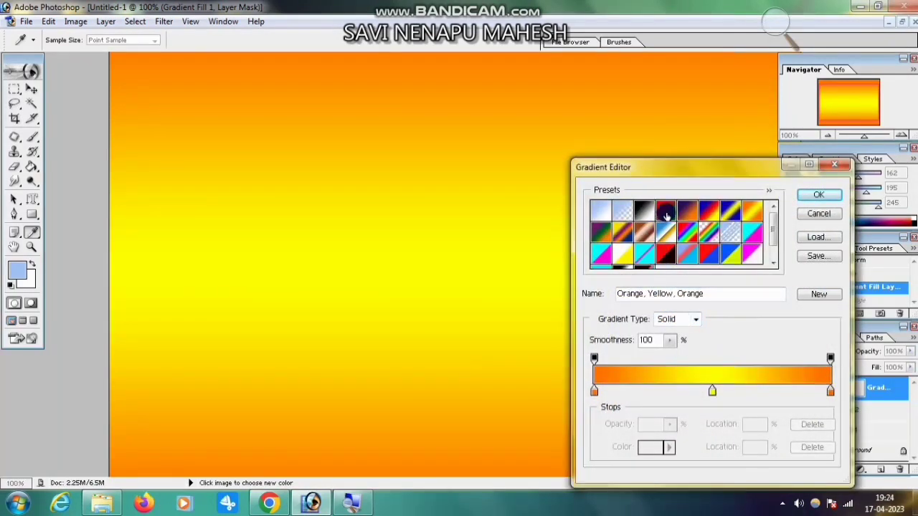
left_click(666, 215)
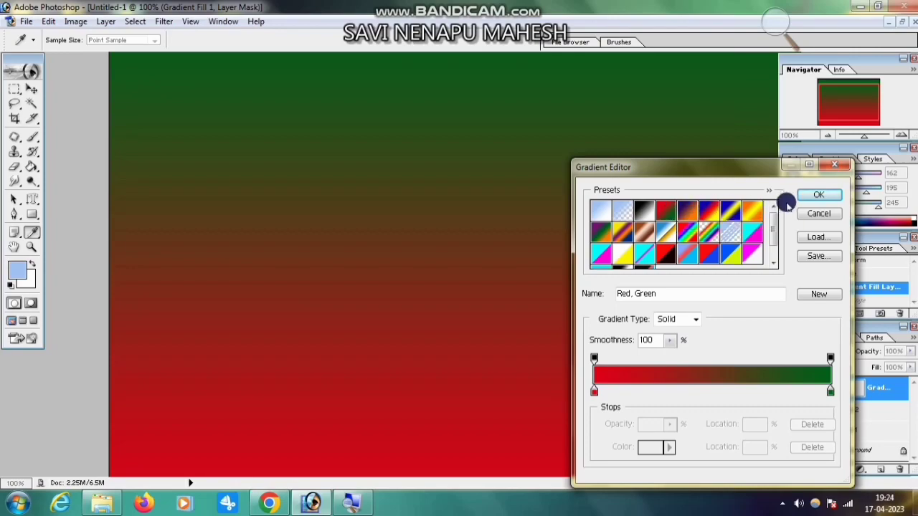
left_click(809, 197)
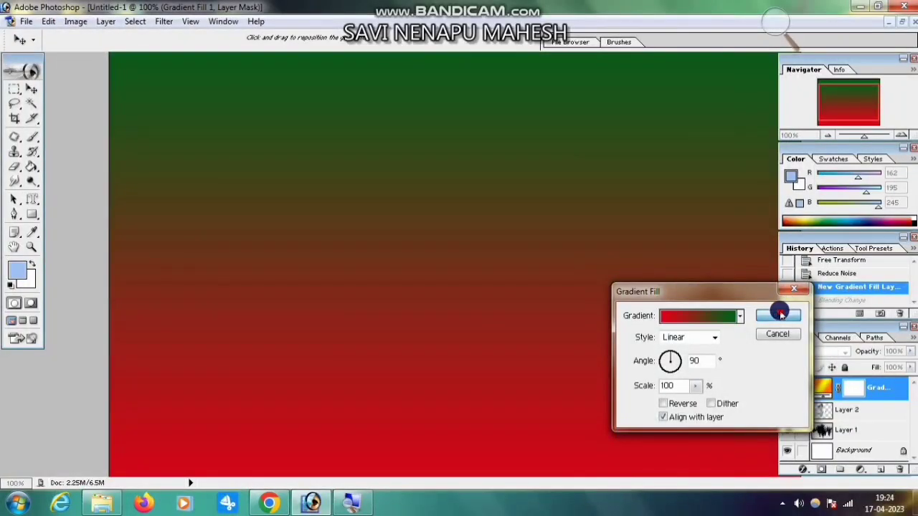
left_click(781, 314)
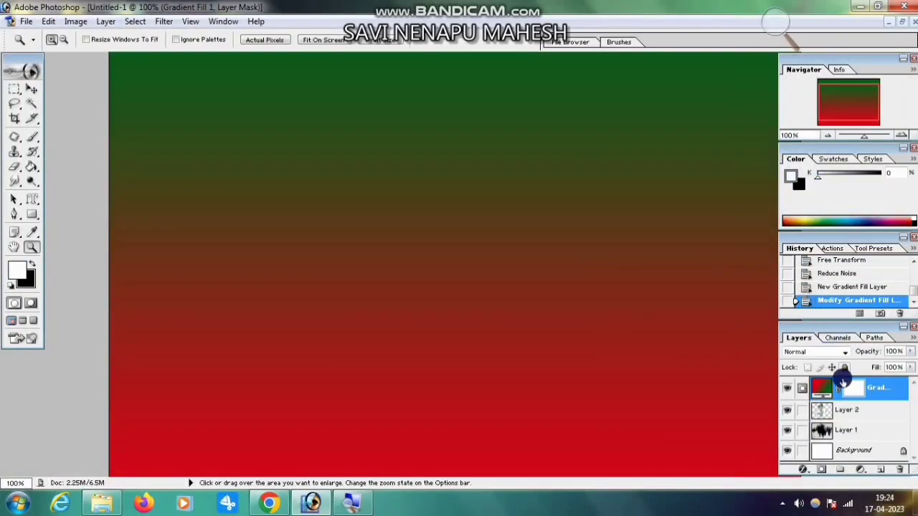
- Try Overlay blending on the red and green gradient fill layer and undo it
left_click(806, 352)
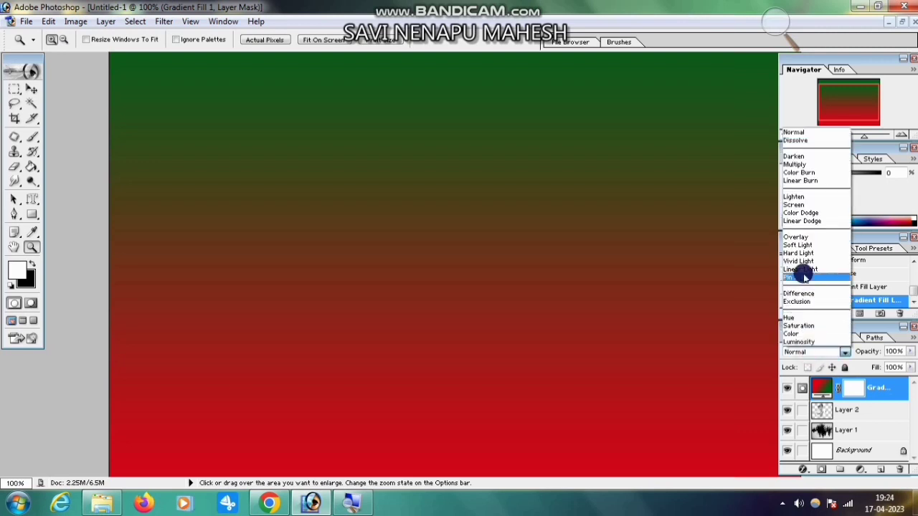
left_click(801, 238)
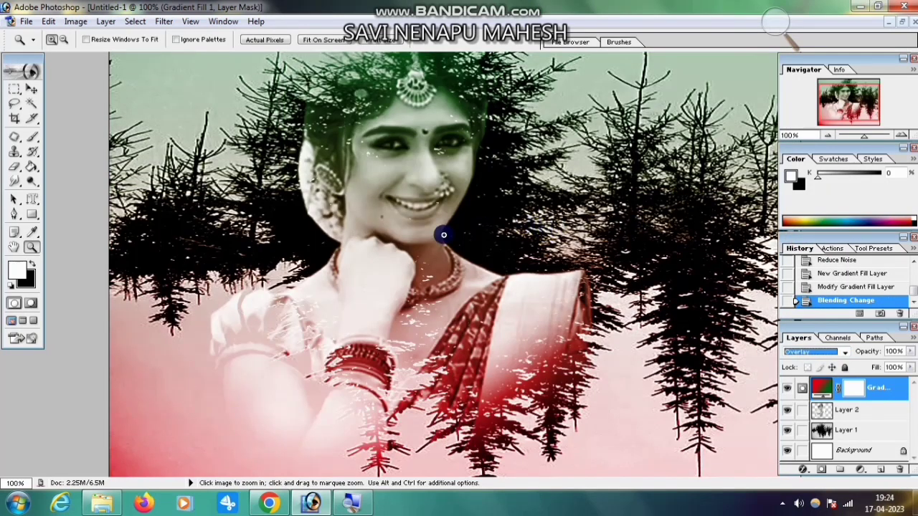
left_click(64, 39)
left_click(492, 288)
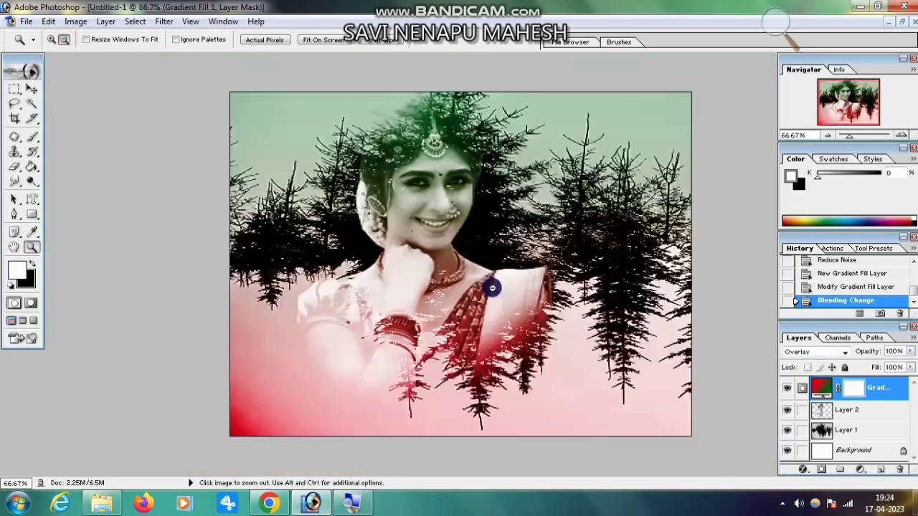
left_click(52, 39)
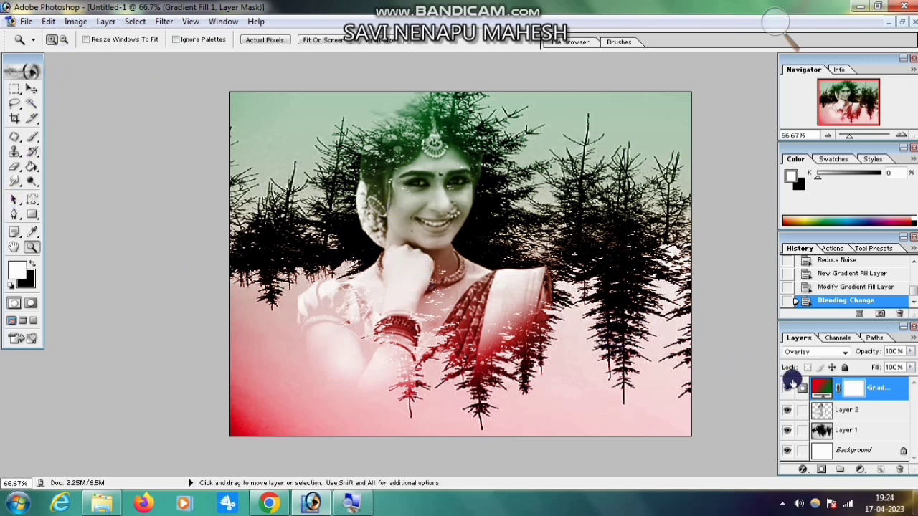
key("ctrl+z")
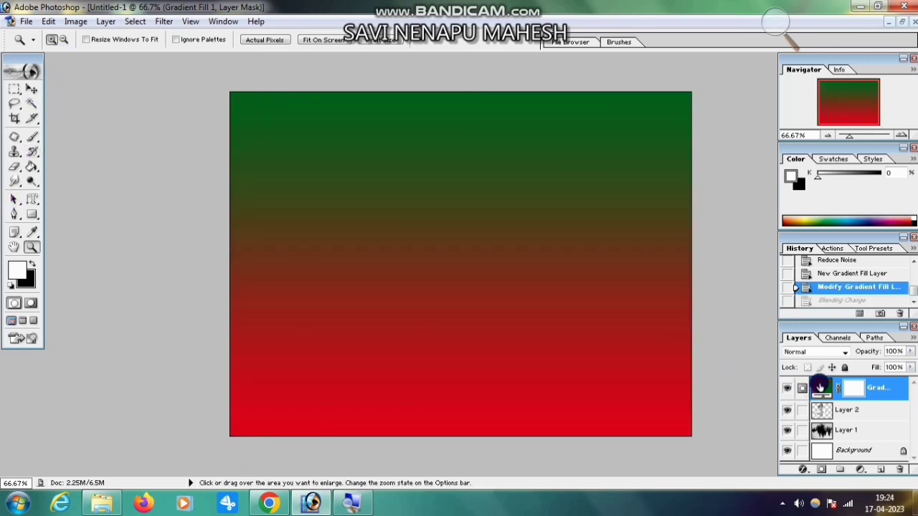
- Change the gradient fill layer's gradient to the Blue, Red, Yellow preset
double_click(822, 388)
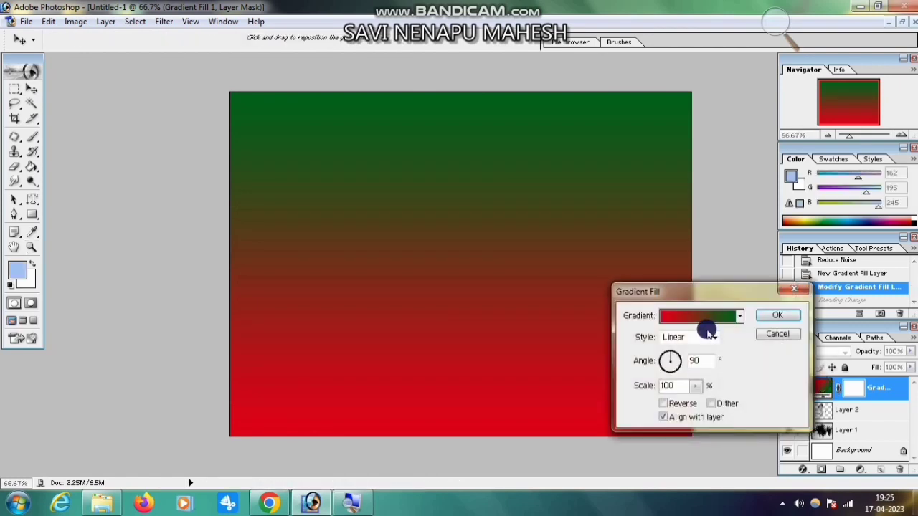
left_click(649, 320)
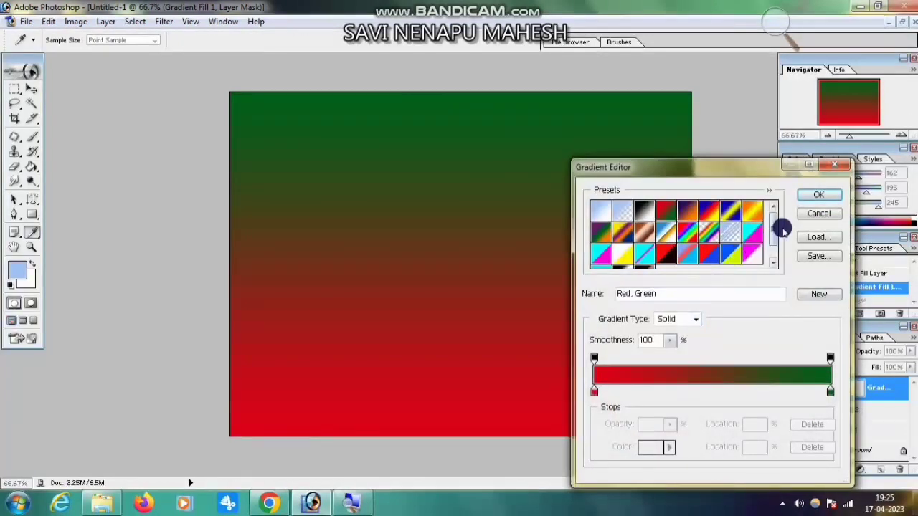
left_click_drag(775, 226, 774, 241)
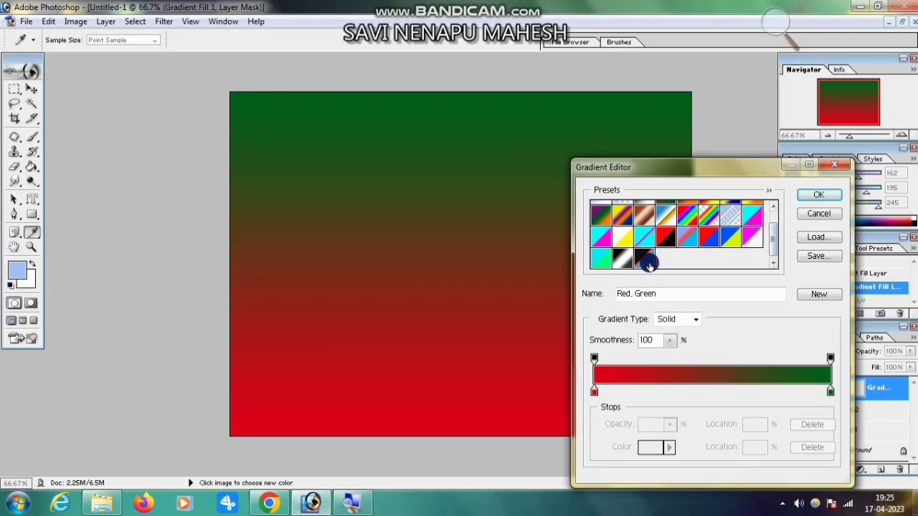
left_click(607, 239)
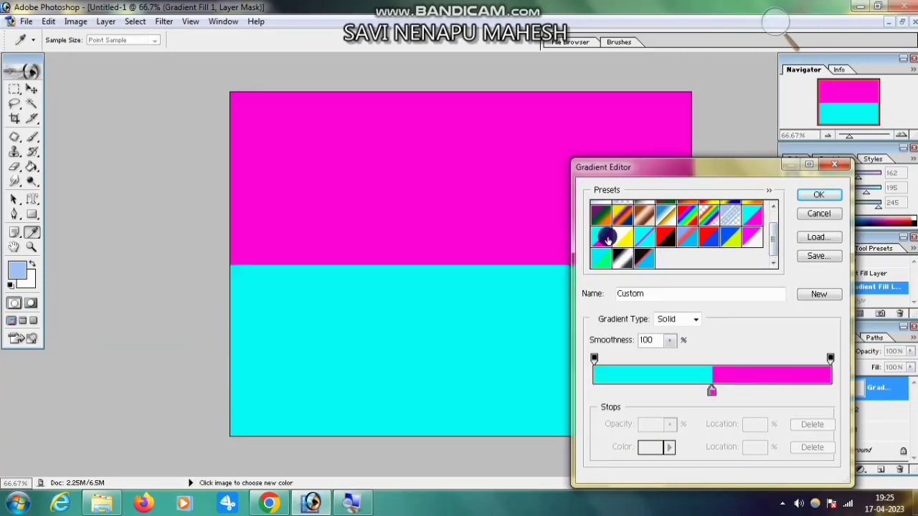
left_click(625, 242)
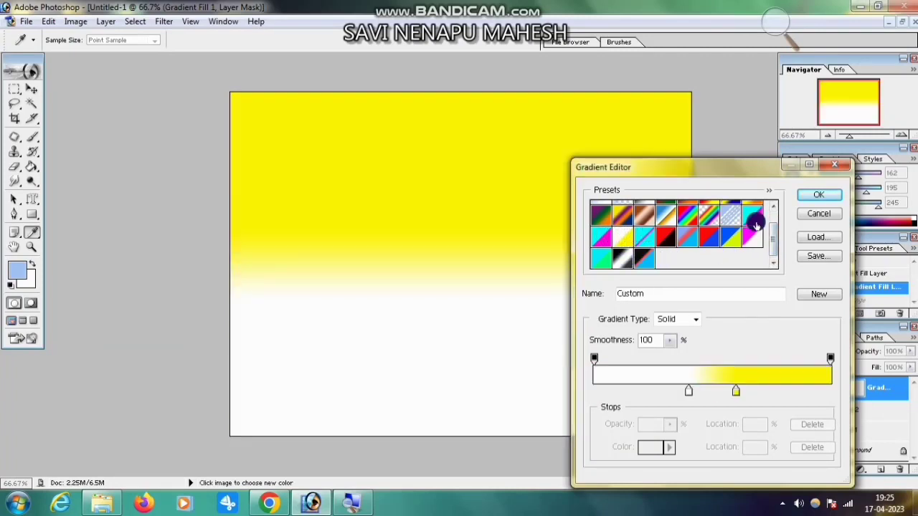
left_click_drag(774, 246, 775, 227)
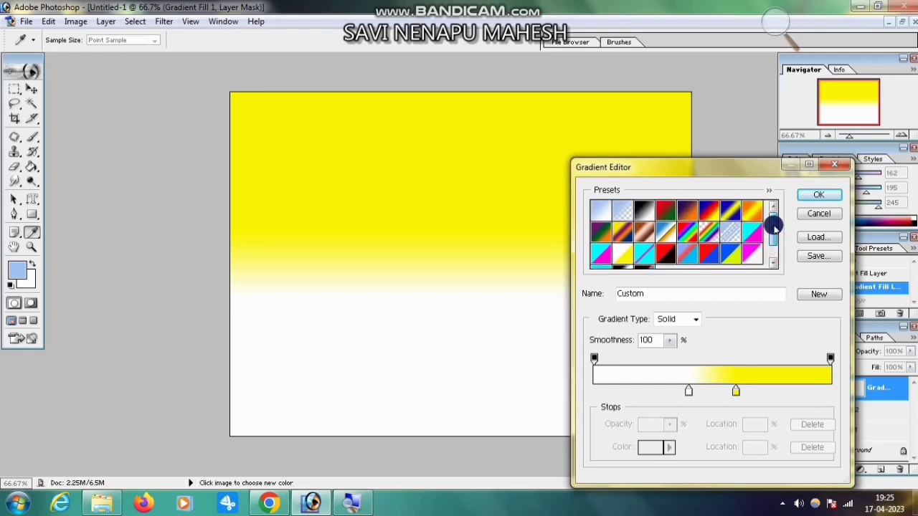
left_click(687, 217)
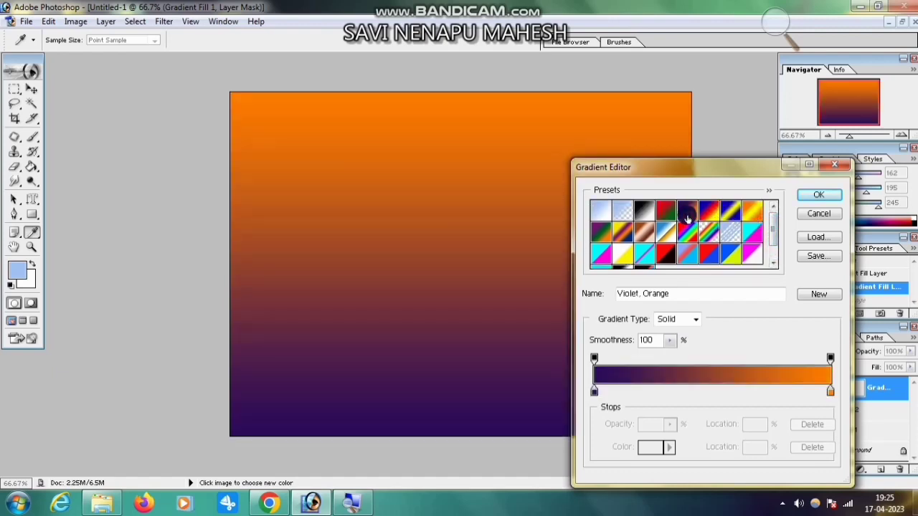
left_click(709, 217)
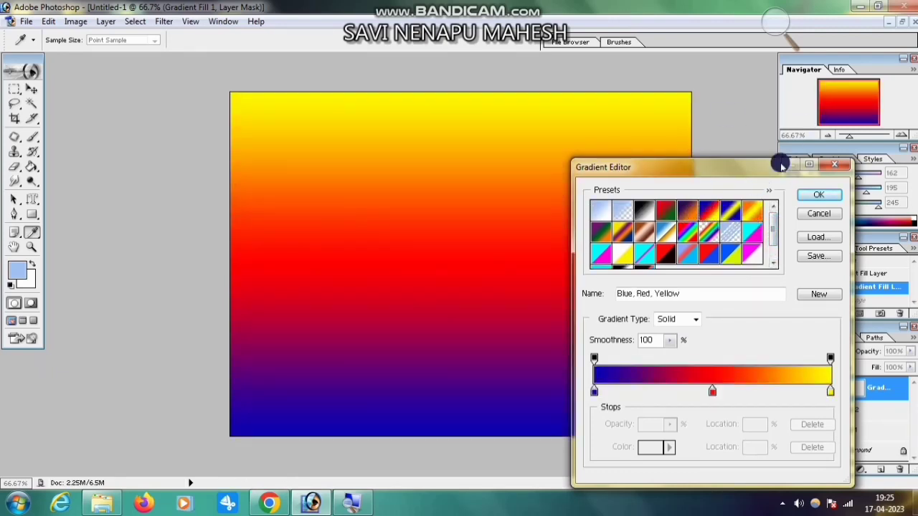
left_click(808, 198)
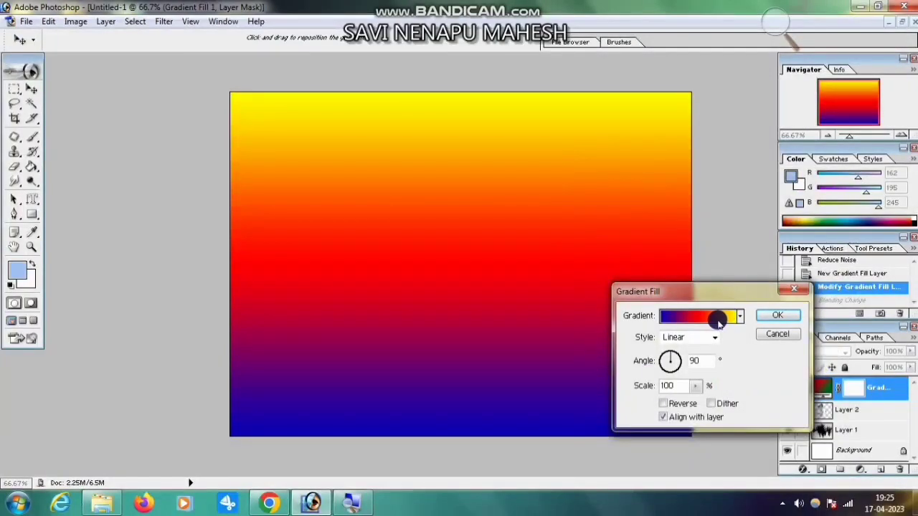
- Set the blending mode of the blue, red and yellow gradient fill layer to Overlay
left_click(814, 351)
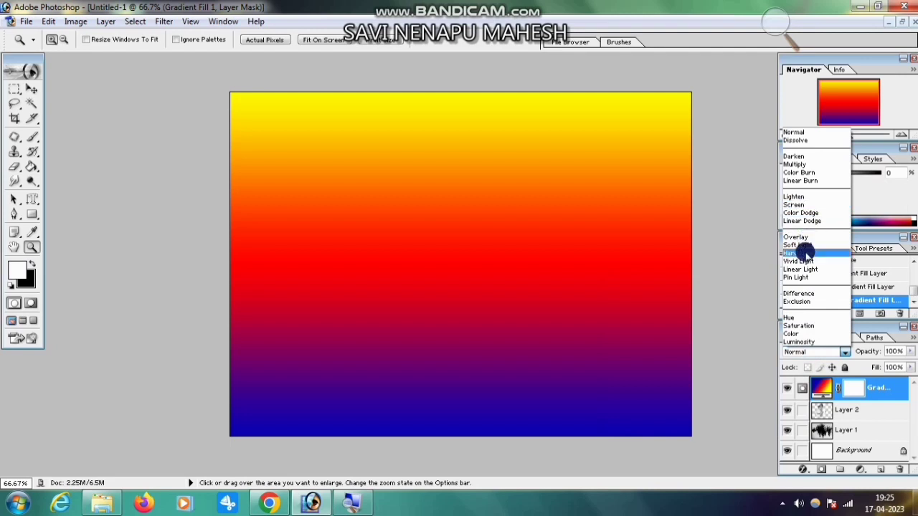
left_click(798, 238)
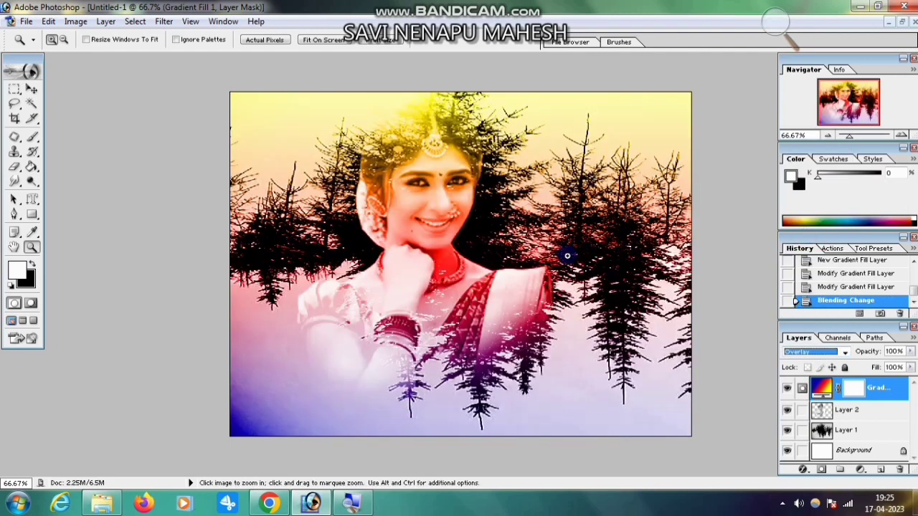
left_click(35, 247)
left_click(53, 41)
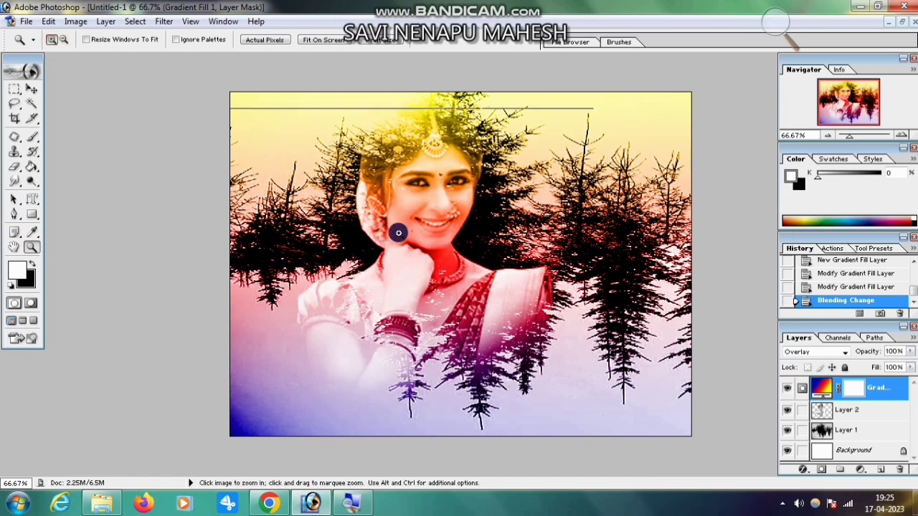
left_click(415, 231)
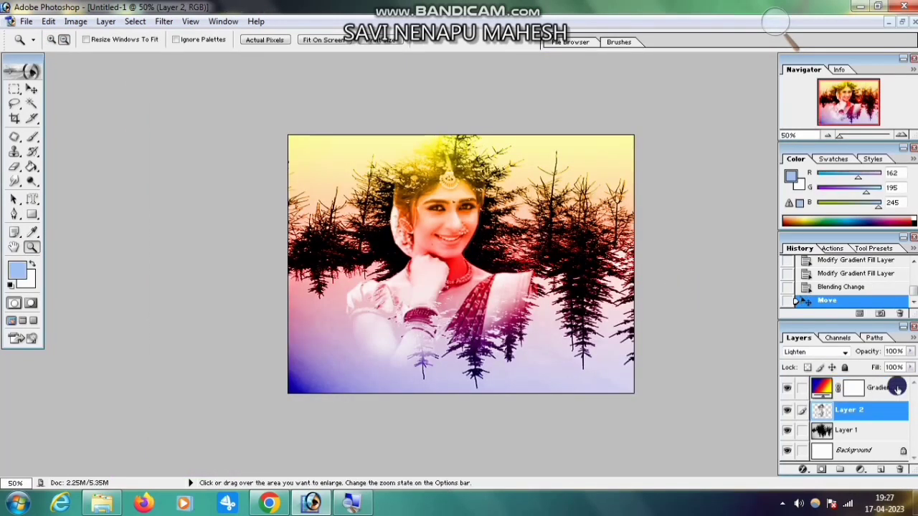
left_click(26, 21)
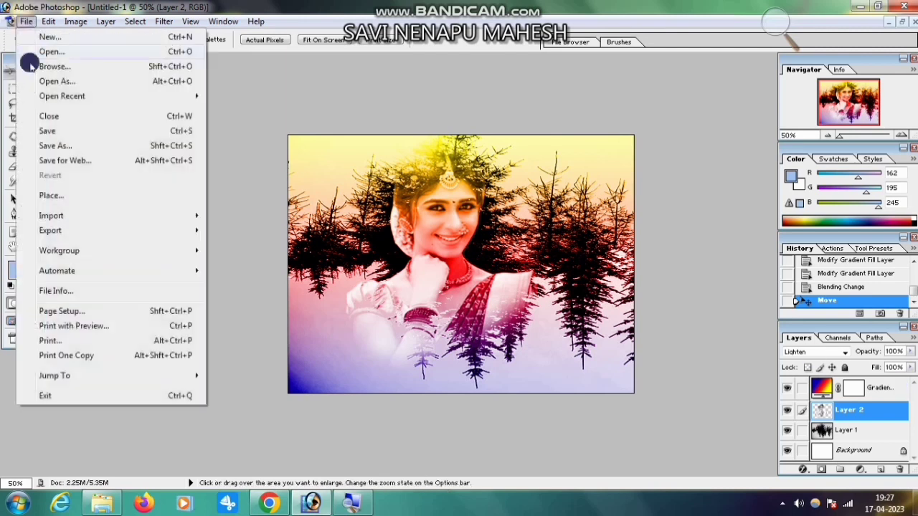
left_click(50, 131)
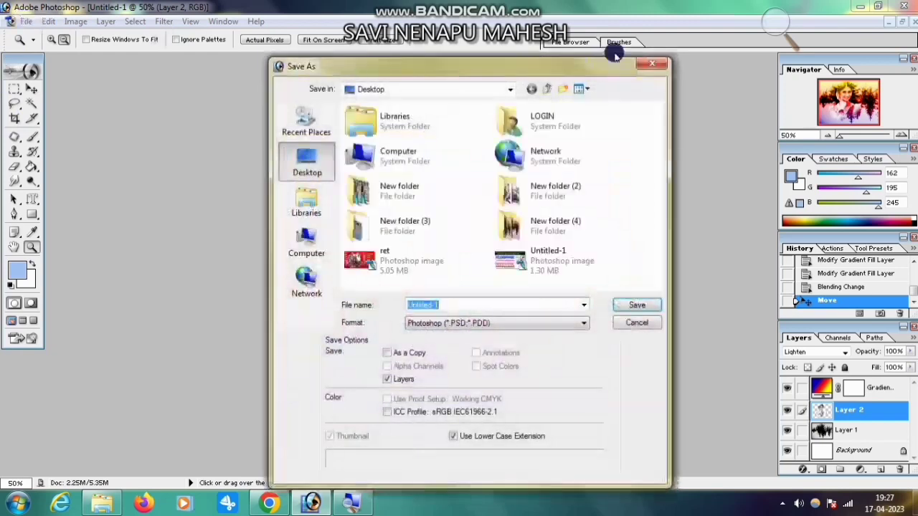
left_click(667, 64)
- Start saving the layered double-exposure document as a new file with Save As
left_click(25, 20)
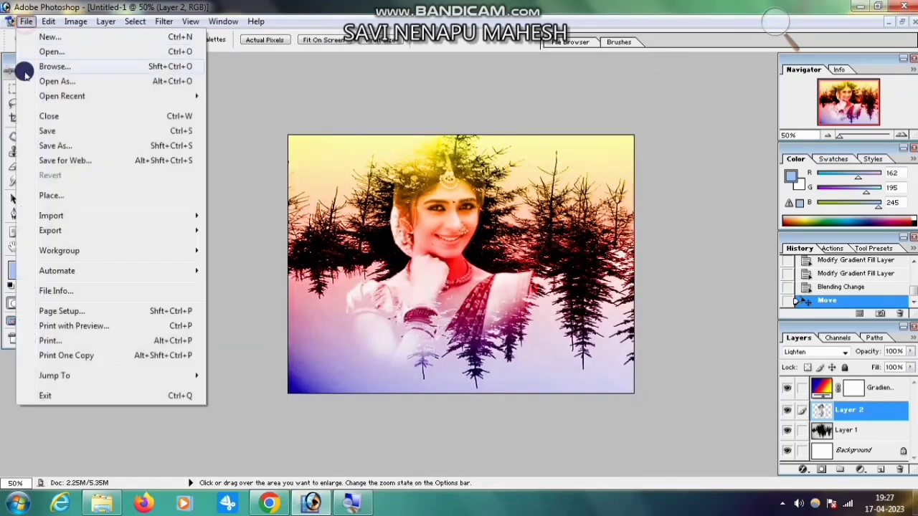
left_click(50, 147)
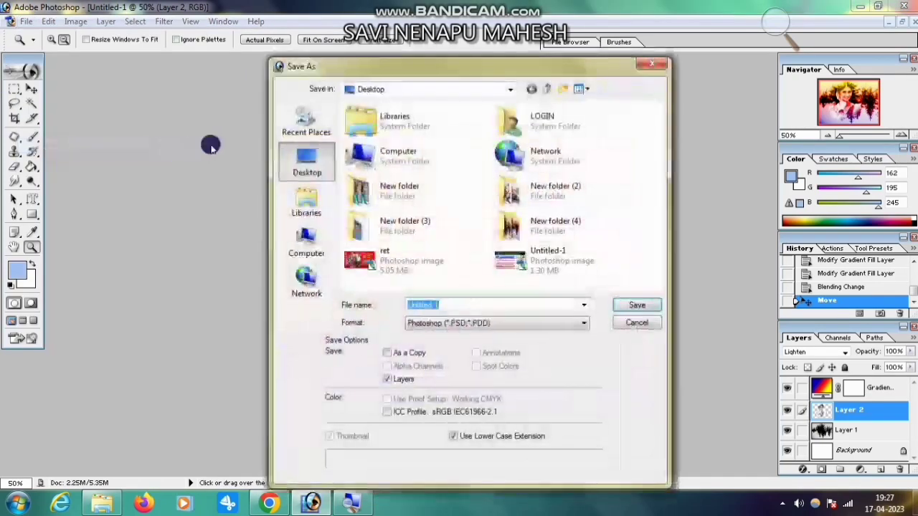